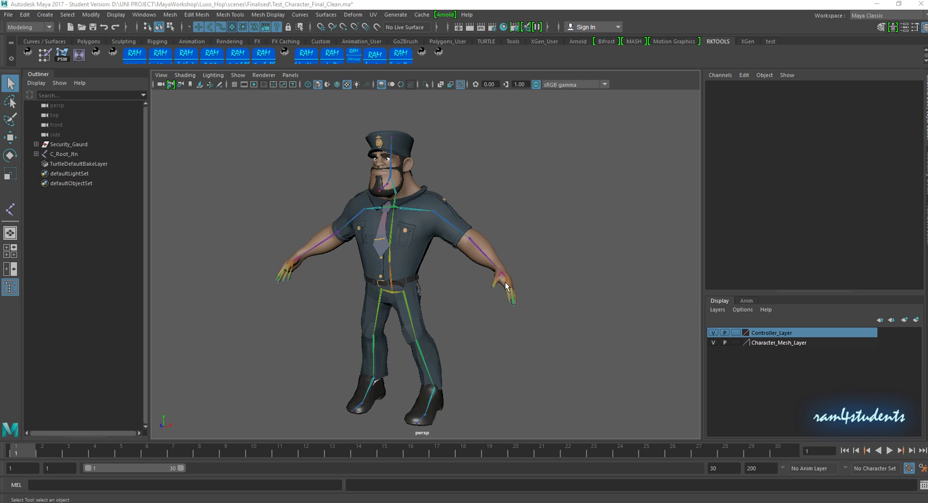
# Orbit to face the guard and select the left shoulder joint.
pyautogui.moveTo(442, 273)
pyautogui.keyDown('alt'); pyautogui.mouseDown()
pyautogui.moveTo(489, 276)
pyautogui.moveTo(378, 277)
pyautogui.moveTo(401, 283)
pyautogui.moveTo(399, 266)
pyautogui.mouseUp(); pyautogui.keyUp('alt')
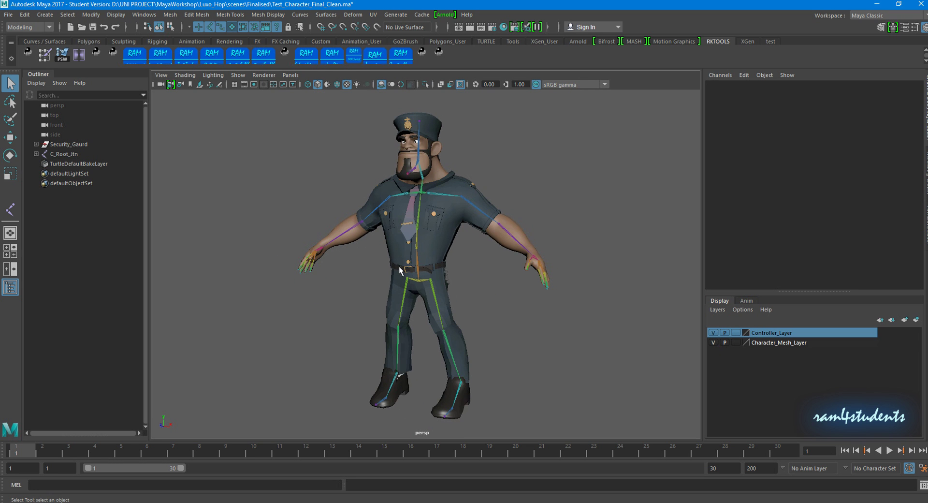
pyautogui.scroll(5, 496, 295)
pyautogui.click(515, 141)
pyautogui.scroll(-3, 533, 182)
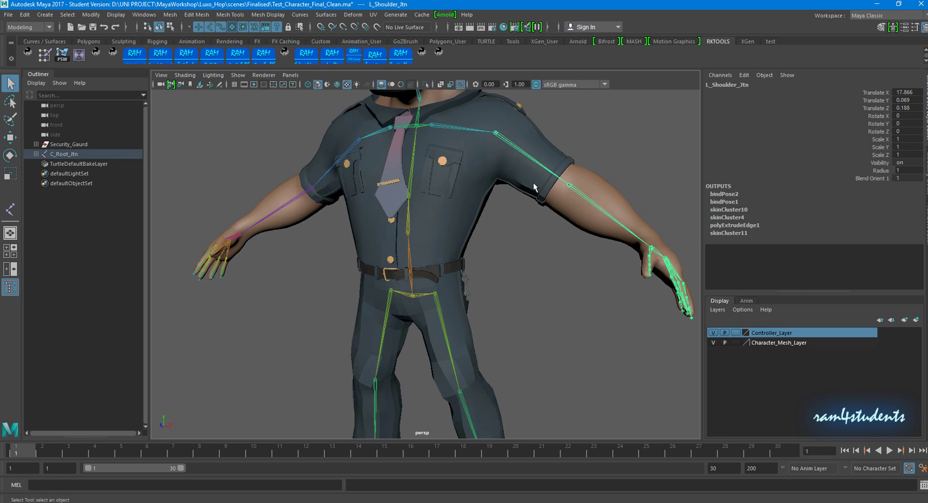
pyautogui.scroll(-2, 529, 186)
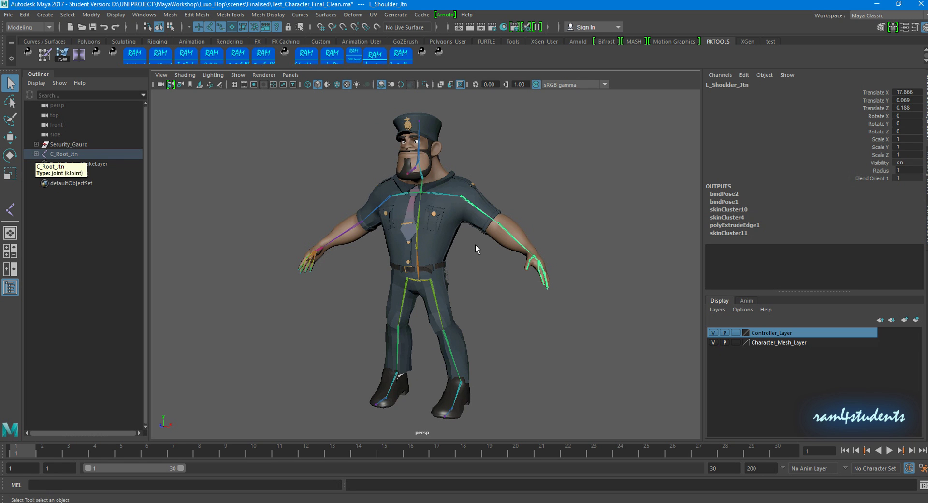
pyautogui.scroll(4, 475, 245)
pyautogui.click(498, 192)
pyautogui.hotkey('ctrl', 'z')
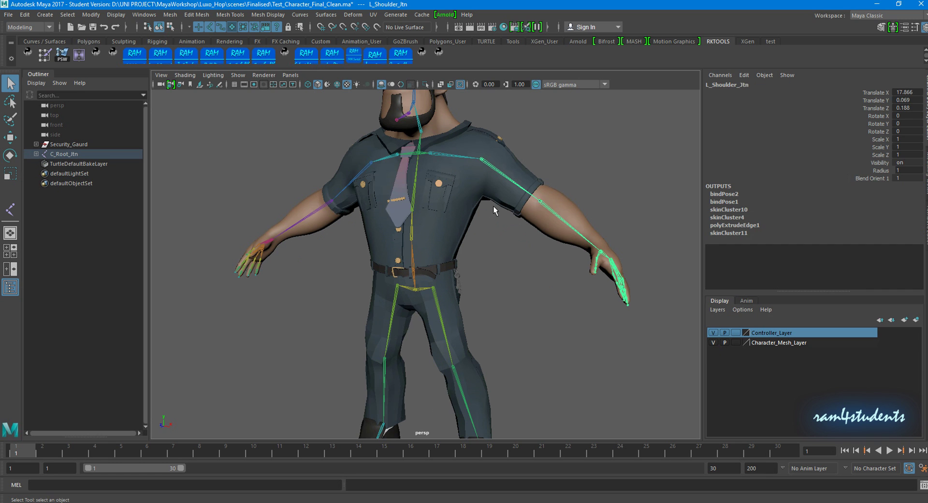
# Compare the right and left shoulder joints by selecting each in turn.
pyautogui.click(352, 169)
pyautogui.click(515, 164)
pyautogui.scroll(-3, 518, 213)
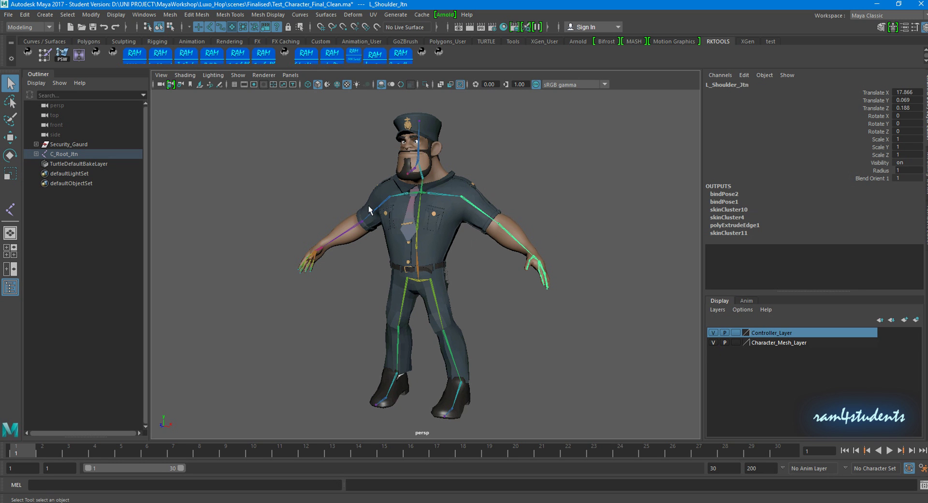
pyautogui.moveTo(381, 197); pyautogui.dragTo(383, 225)
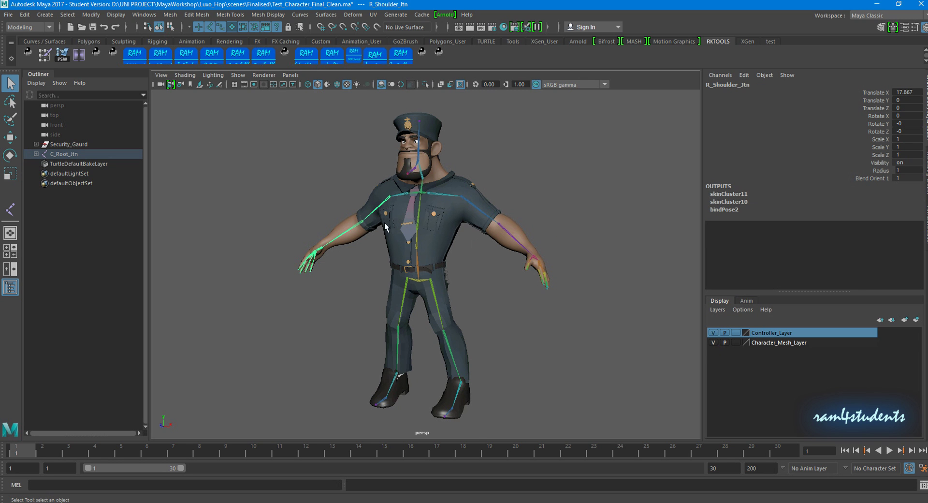
pyautogui.scroll(3, 506, 290)
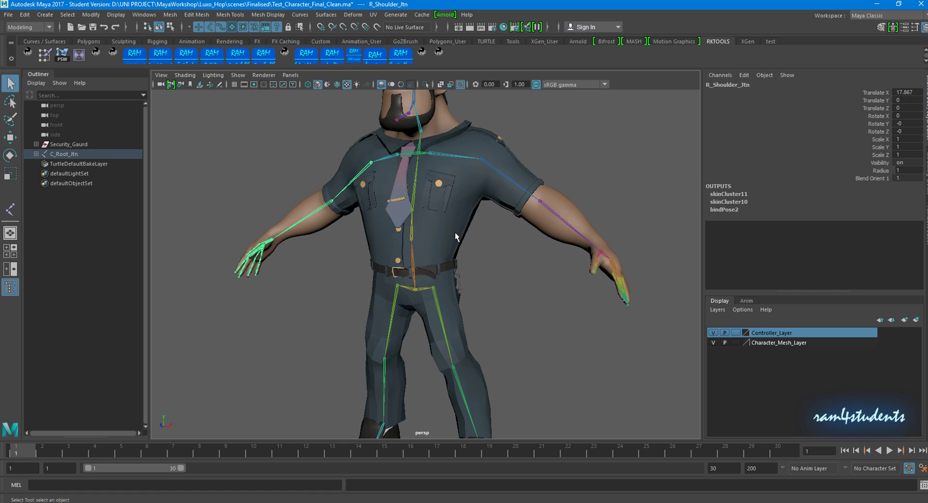
pyautogui.click(487, 164)
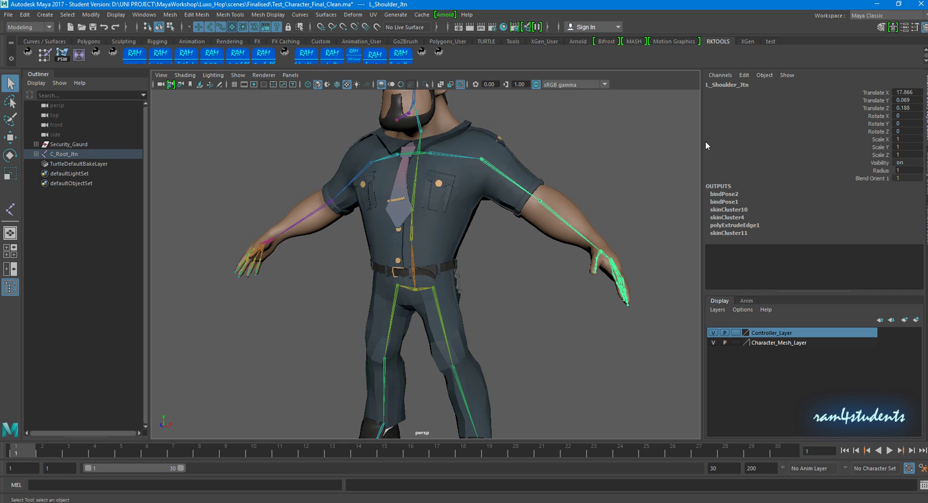
pyautogui.scroll(-5, 511, 250)
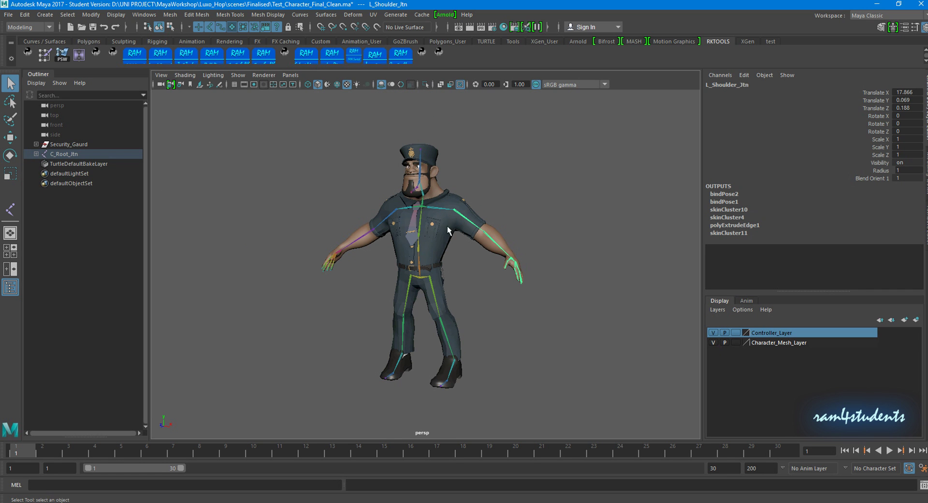
pyautogui.scroll(4, 375, 202)
pyautogui.click(375, 201)
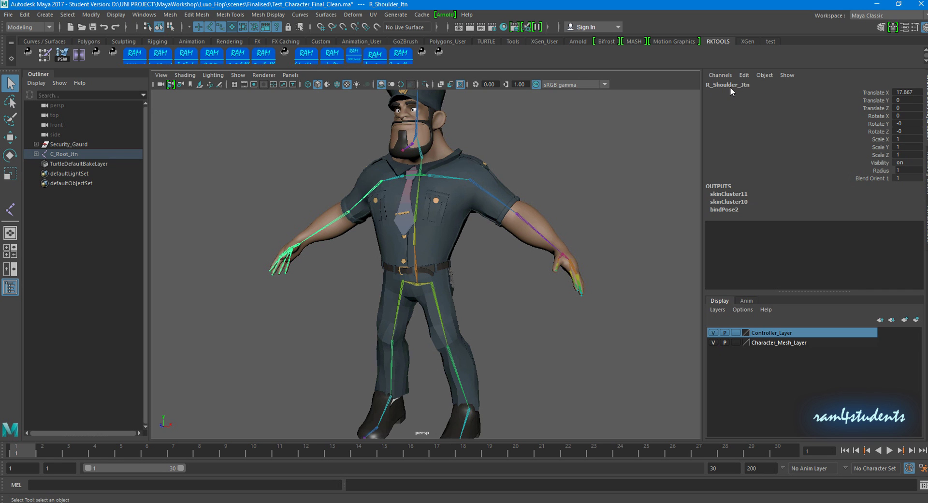
# Clear the joint selection and minimize Chrome to return to Maya.
pyautogui.click(614, 136)
pyautogui.keyDown('alt'); pyautogui.moveTo(530, 205); pyautogui.dragTo(540, 216); pyautogui.keyUp('alt')
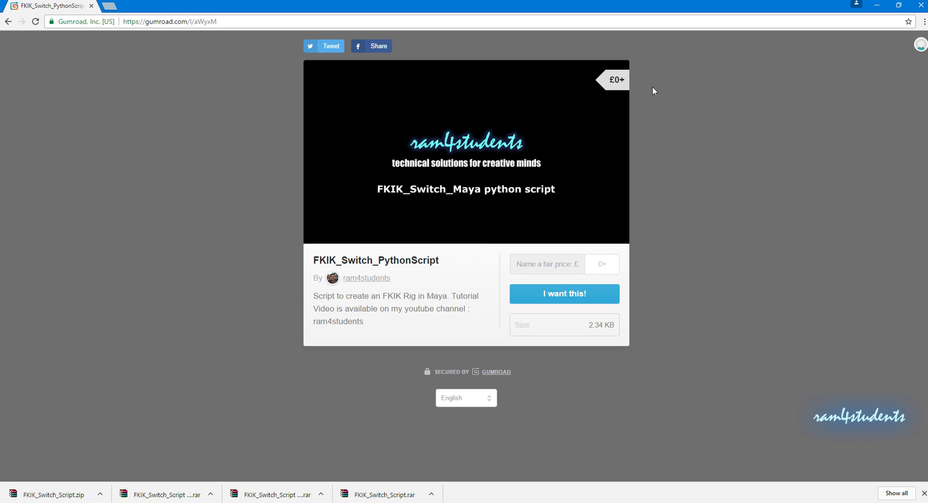
pyautogui.click(881, 5)
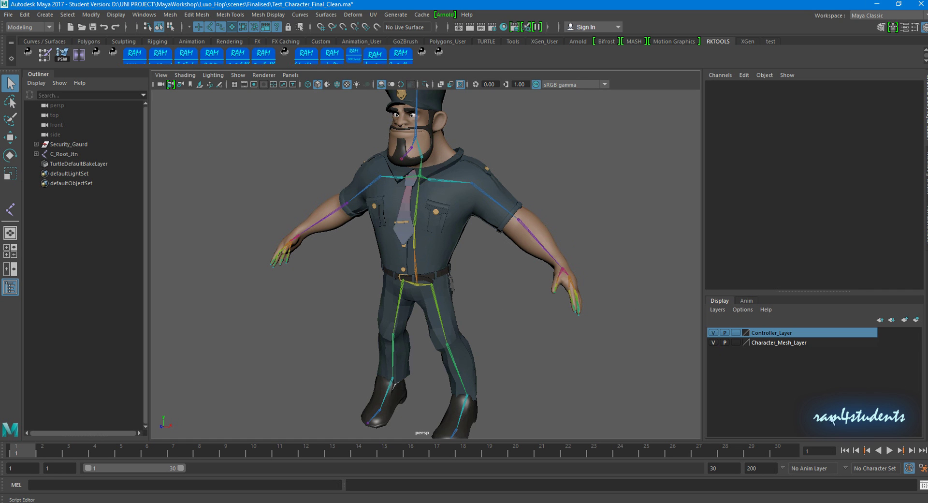
# Show the FKIK_Switch Python code in the Script Editor, then minimize the editor.
pyautogui.click(924, 485)
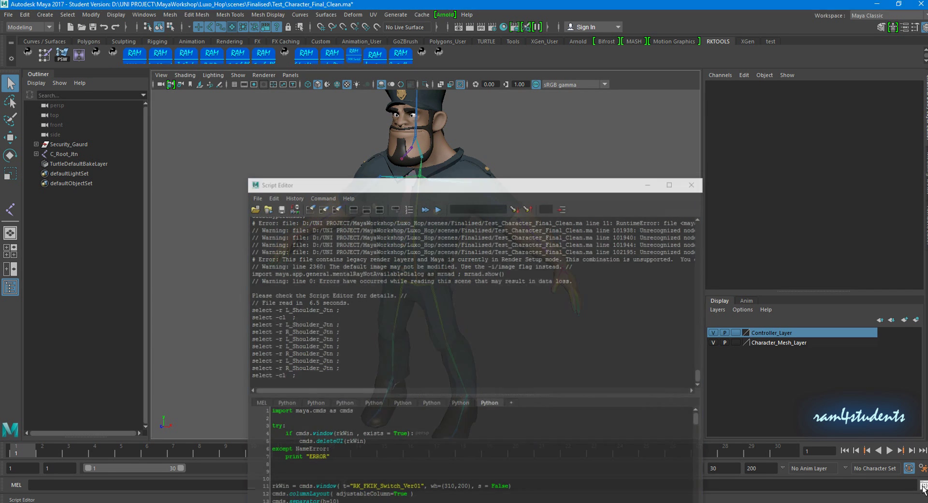
pyautogui.moveTo(490, 186); pyautogui.dragTo(689, 130)
pyautogui.scroll(-5, 642, 423)
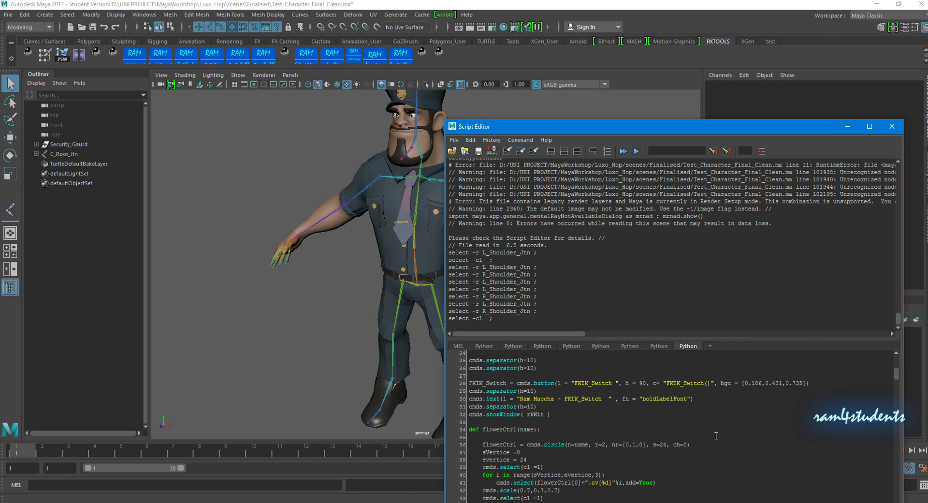
pyautogui.scroll(5, 642, 423)
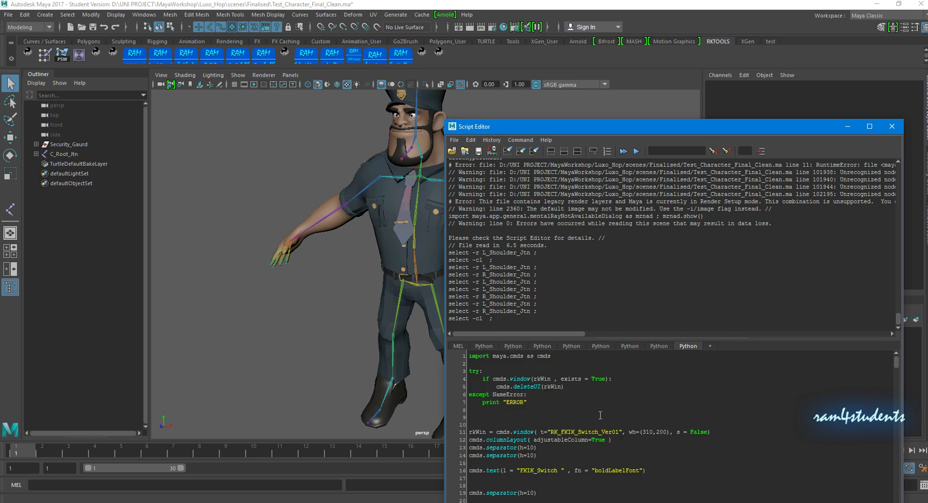
pyautogui.hotkey('ctrl', 'a')
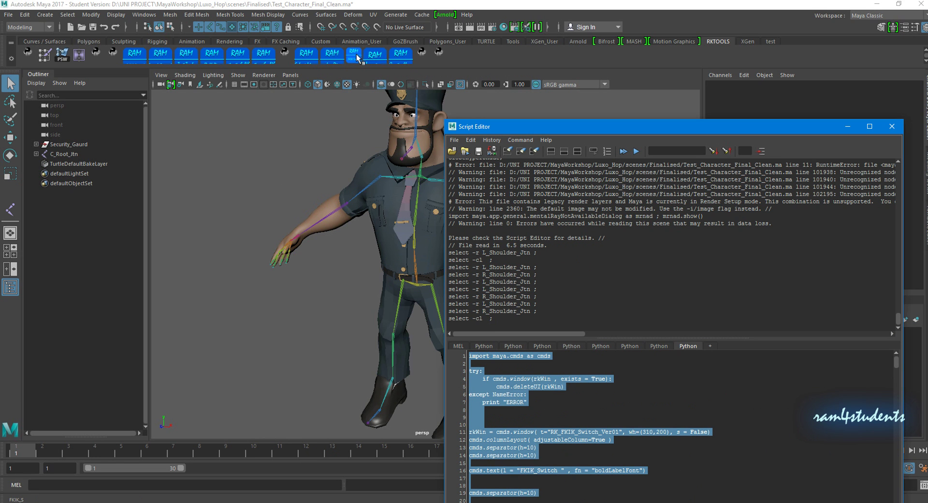
pyautogui.click(848, 129)
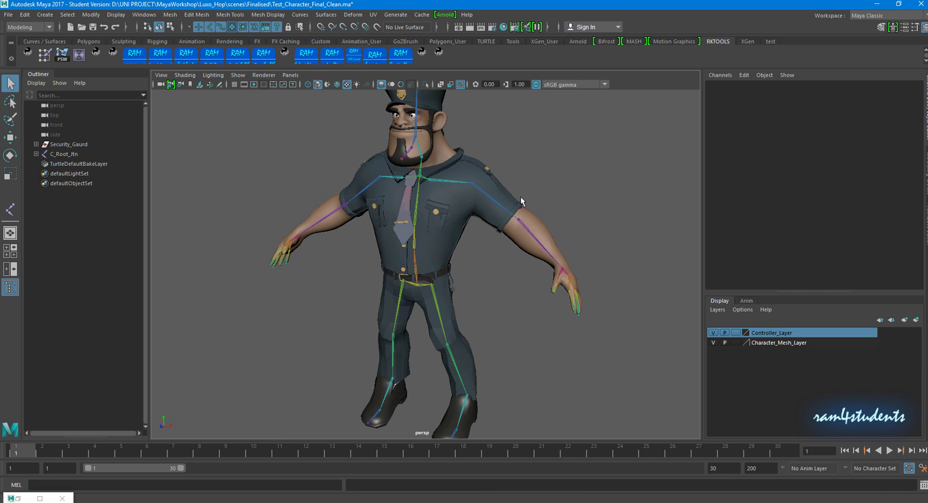
# Select L_Shoulder_Jtn and launch the RK_FKIK_Switch_Ver01 tool from the shelf.
pyautogui.click(478, 188)
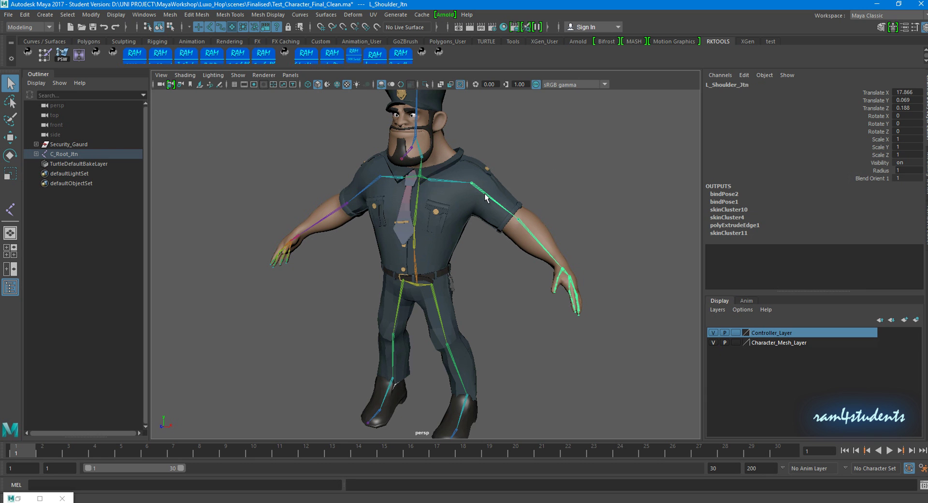
pyautogui.click(354, 57)
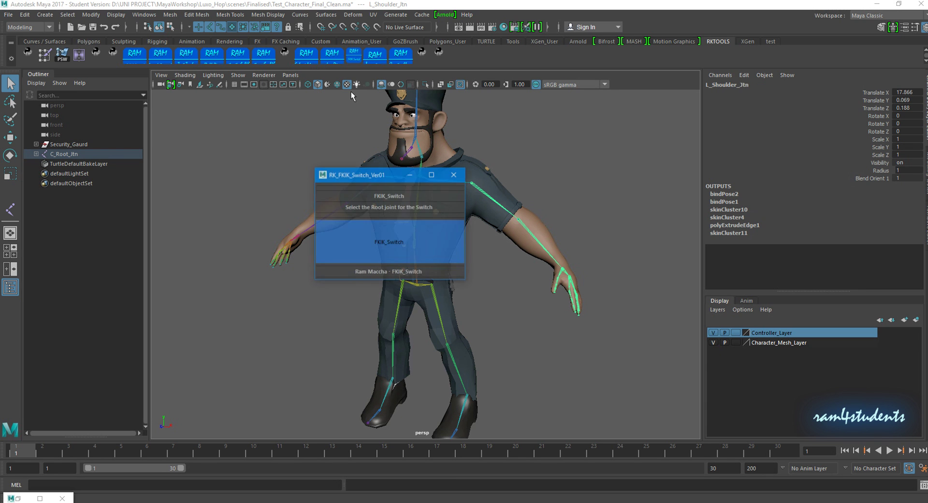
pyautogui.moveTo(345, 176); pyautogui.dragTo(559, 116)
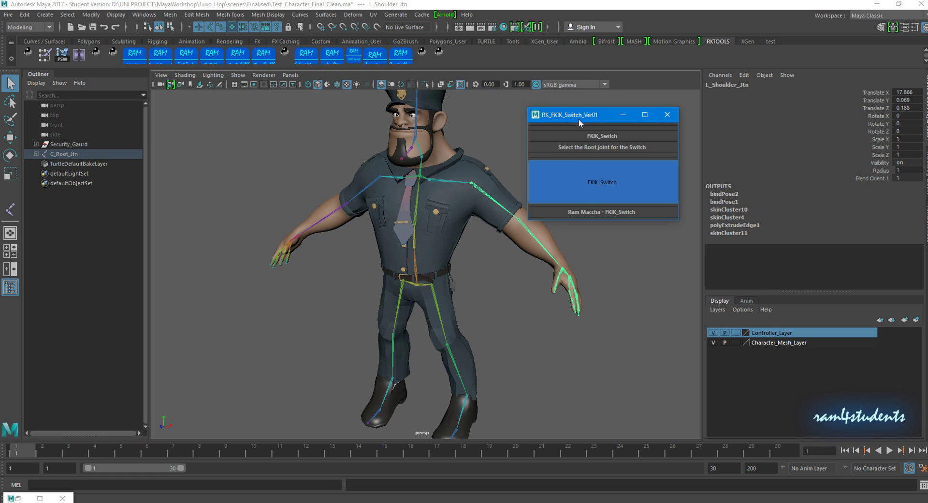
pyautogui.keyDown('alt'); pyautogui.moveTo(458, 306); pyautogui.dragTo(411, 301, button='middle'); pyautogui.keyUp('alt')
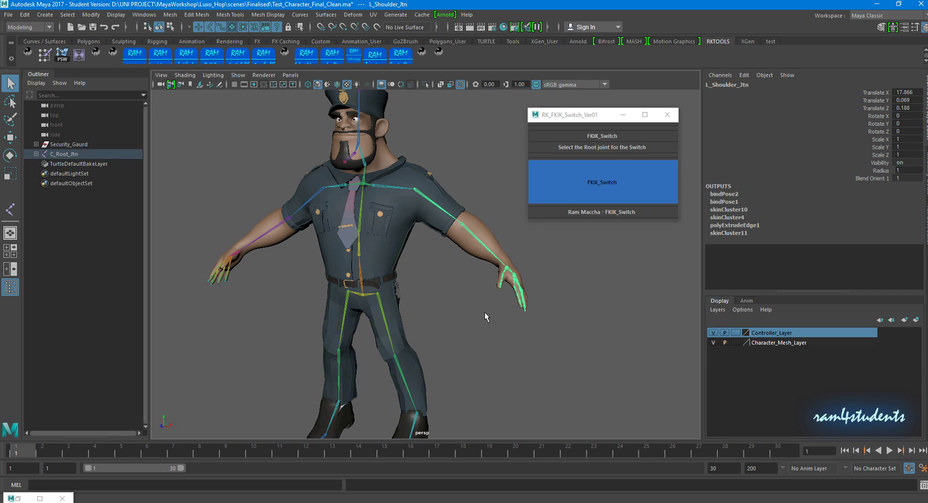
pyautogui.moveTo(486, 314)
pyautogui.keyDown('alt'); pyautogui.mouseDown()
pyautogui.moveTo(499, 325)
pyautogui.moveTo(483, 331)
pyautogui.mouseUp(); pyautogui.keyUp('alt')
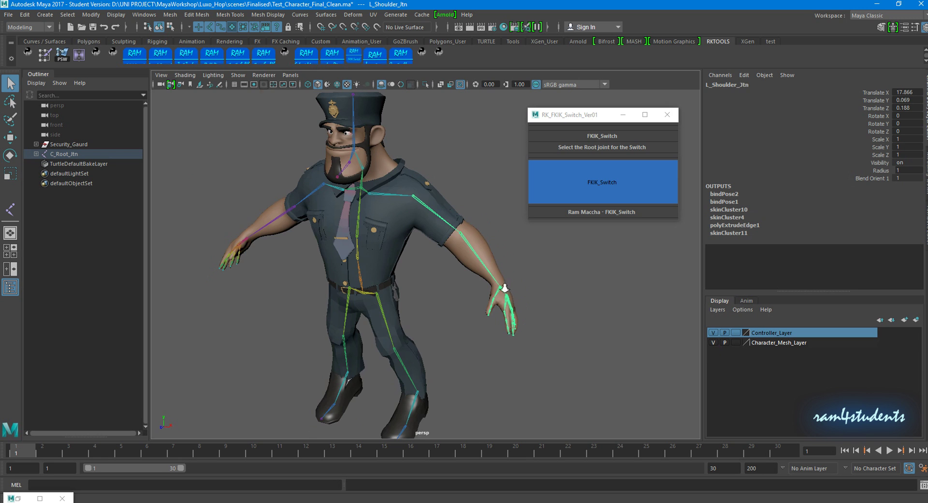
pyautogui.scroll(4, 481, 290)
pyautogui.scroll(-5, 477, 224)
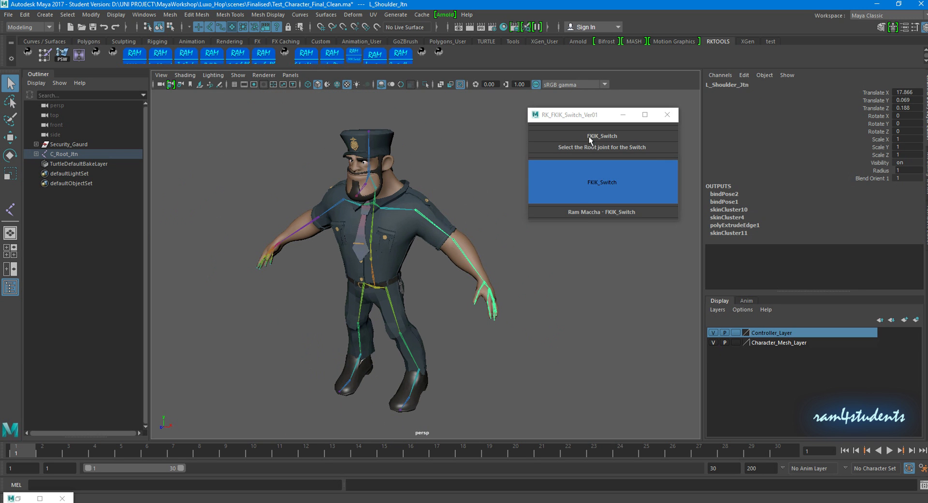
# Build the left-arm FK/IK switch rig and hide the polygon mesh to expose the skeleton.
pyautogui.click(578, 189)
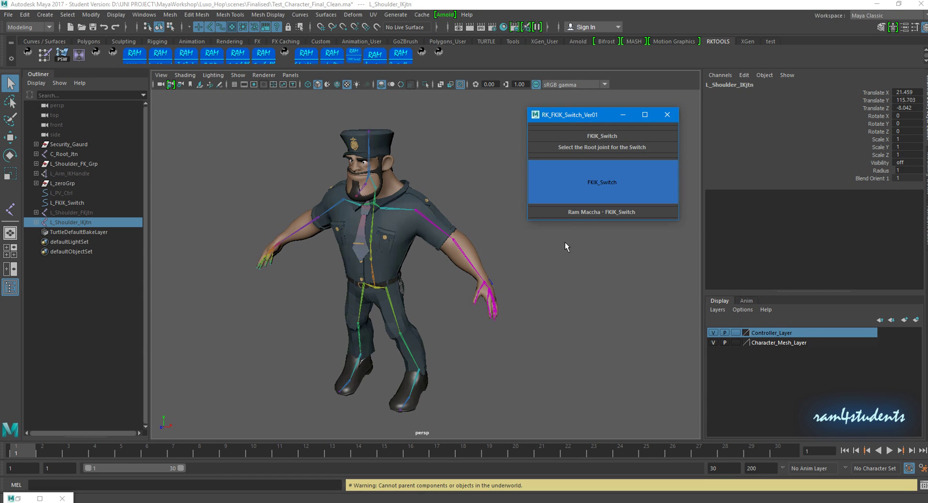
pyautogui.moveTo(552, 257)
pyautogui.keyDown('alt'); pyautogui.mouseDown()
pyautogui.moveTo(481, 290)
pyautogui.moveTo(528, 287)
pyautogui.mouseUp(); pyautogui.keyUp('alt')
pyautogui.scroll(3, 487, 292)
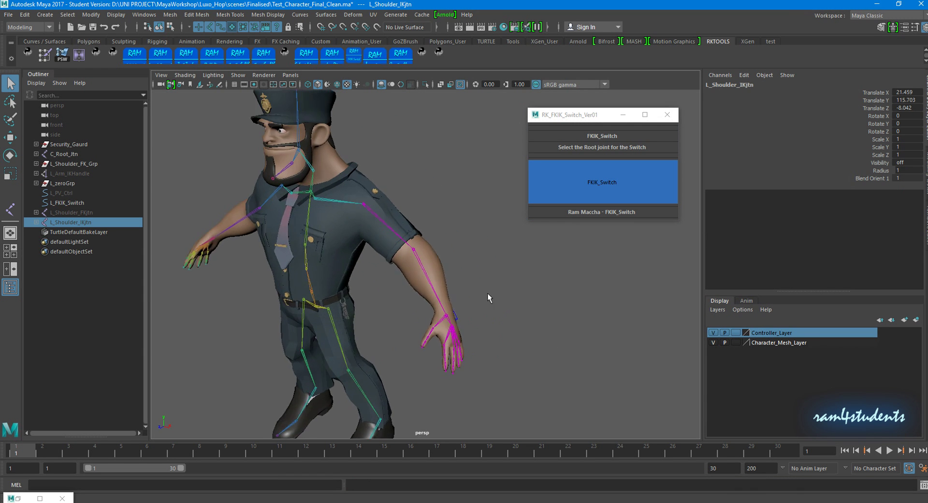
pyautogui.scroll(3, 500, 293)
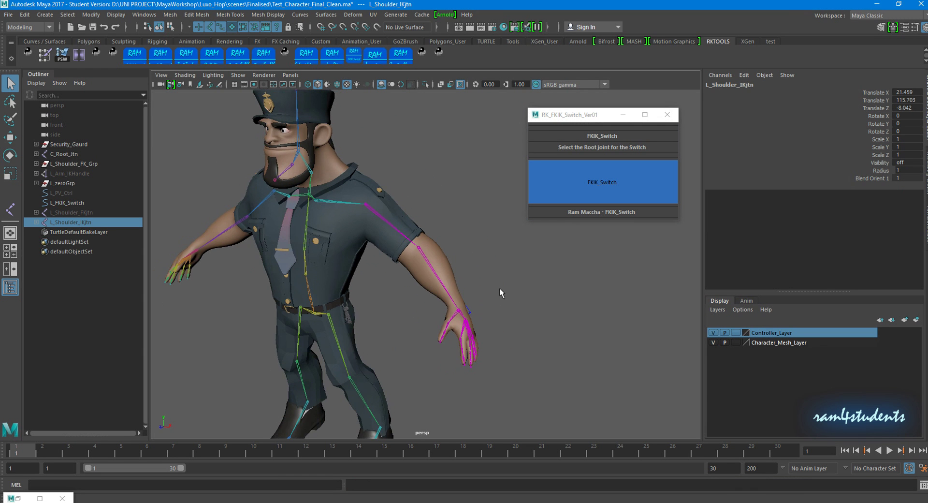
pyautogui.click(238, 75)
pyautogui.click(254, 166)
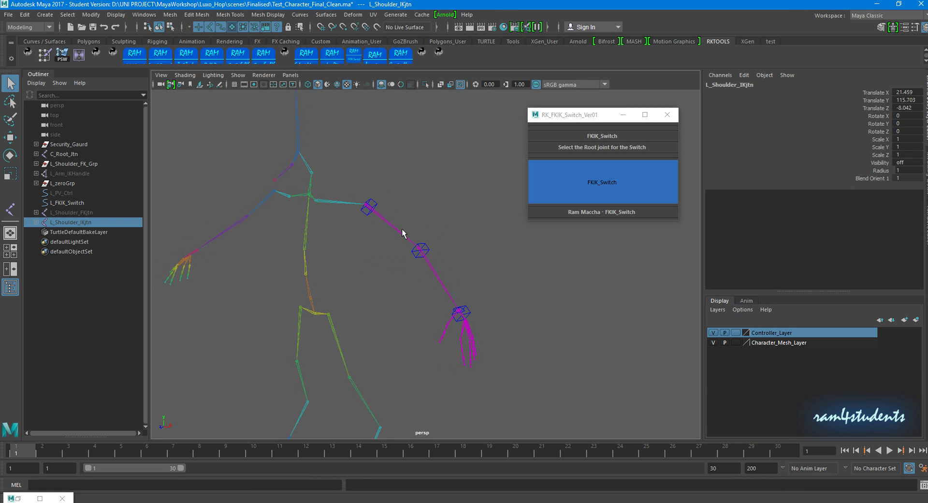
pyautogui.moveTo(401, 228)
pyautogui.keyDown('alt'); pyautogui.mouseDown()
pyautogui.moveTo(454, 237)
pyautogui.moveTo(450, 218)
pyautogui.moveTo(427, 242)
pyautogui.moveTo(450, 244)
pyautogui.mouseUp(); pyautogui.keyUp('alt')
pyautogui.scroll(5, 436, 251)
# Move all CVs of the L_FKIK_Switch curve up off the wrist, then return to object mode.
pyautogui.click(443, 236)
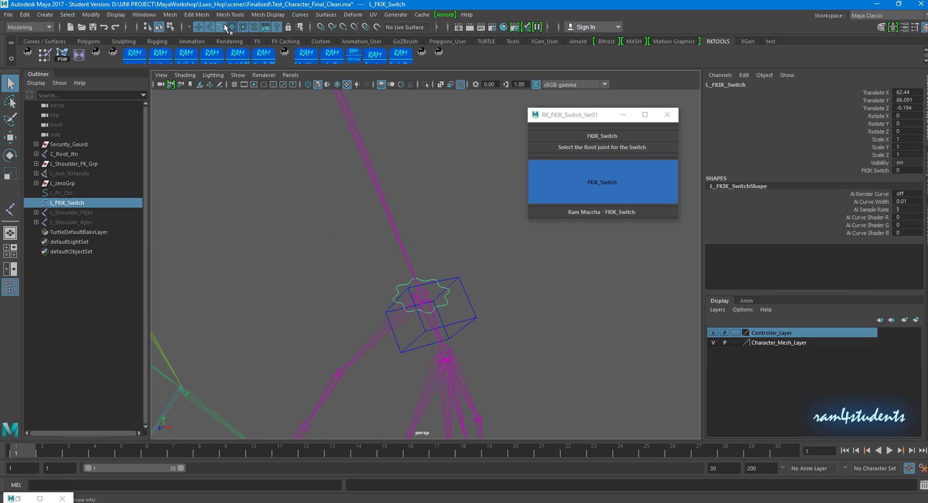
pyautogui.press('F8')
pyautogui.moveTo(510, 342); pyautogui.dragTo(384, 271)
pyautogui.scroll(-5, 451, 306)
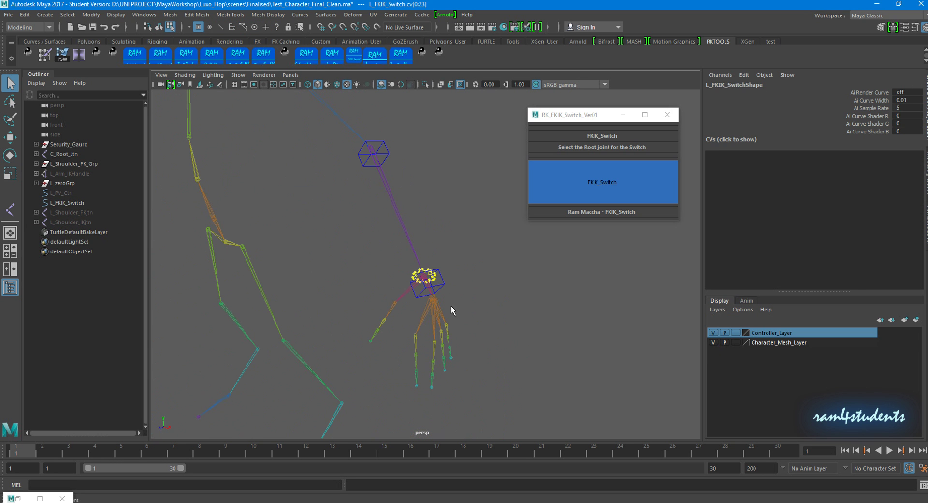
pyautogui.press('w')
pyautogui.moveTo(429, 327); pyautogui.dragTo(508, 264, button='middle')
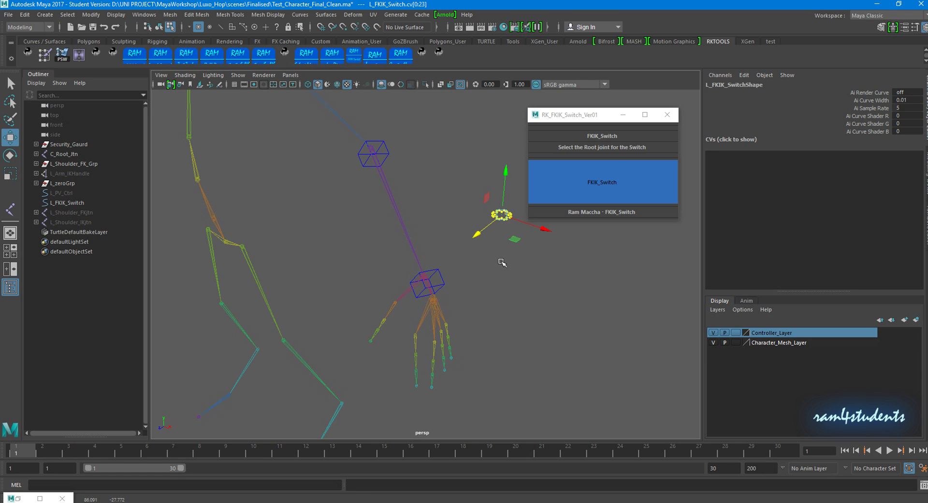
pyautogui.keyDown('alt'); pyautogui.moveTo(501, 263); pyautogui.dragTo(491, 284); pyautogui.keyUp('alt')
pyautogui.keyDown('alt'); pyautogui.moveTo(501, 284); pyautogui.dragTo(470, 318, button='middle'); pyautogui.keyUp('alt')
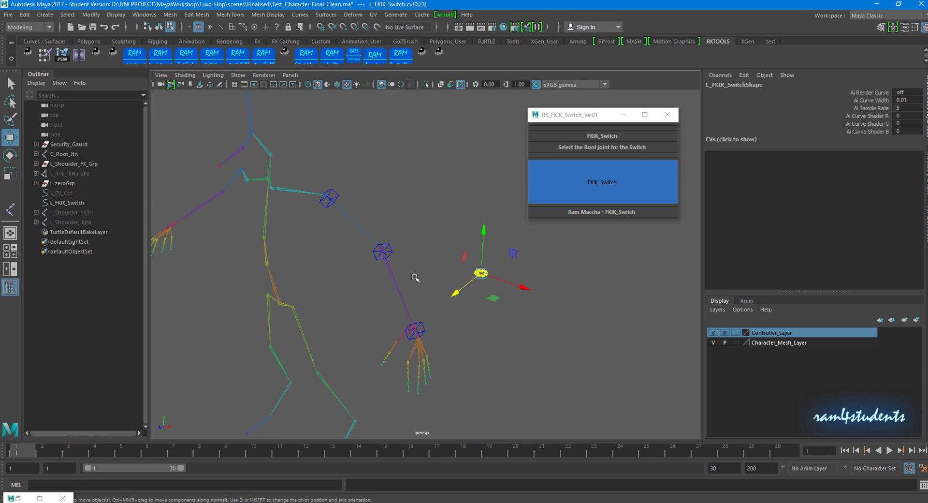
pyautogui.moveTo(481, 271); pyautogui.dragTo(520, 249, button='right')
pyautogui.click(468, 258)
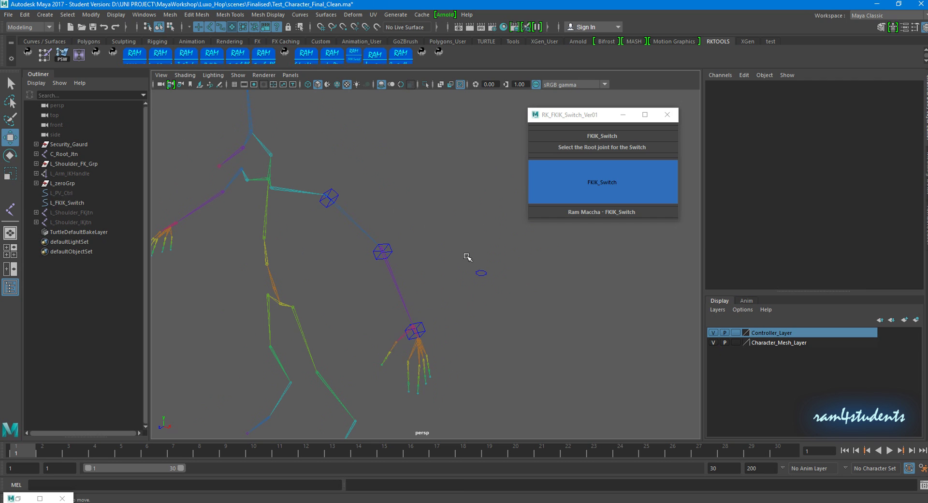
# Test-rotate L_Elbow_CTRL, then undo the bend.
pyautogui.click(481, 272)
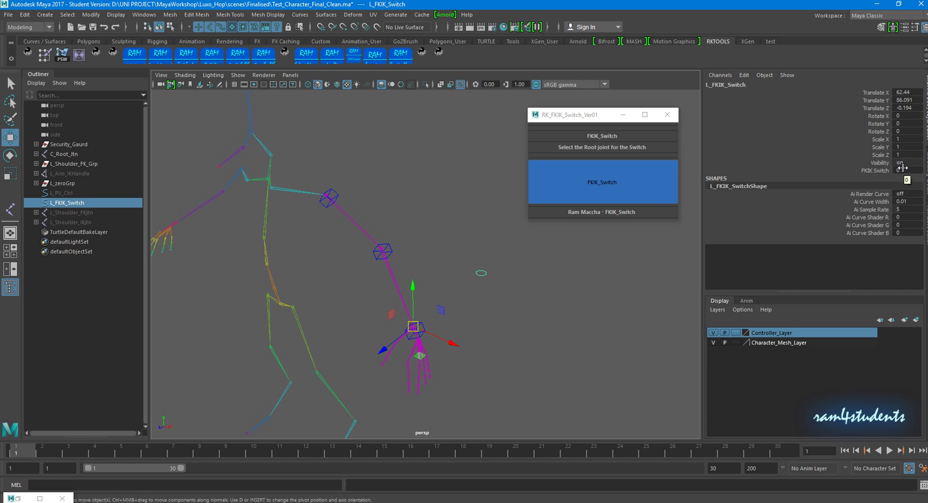
pyautogui.click(406, 270)
pyautogui.click(393, 252)
pyautogui.press('e')
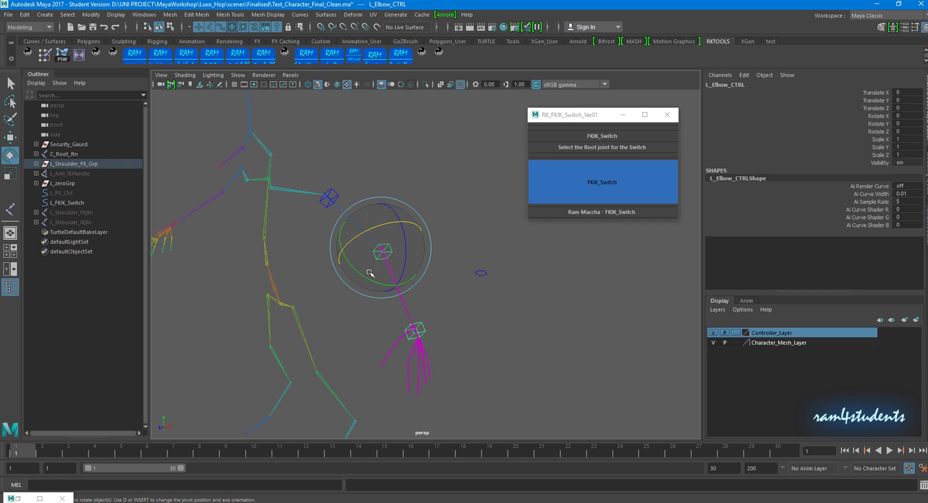
pyautogui.moveTo(373, 272); pyautogui.dragTo(347, 270)
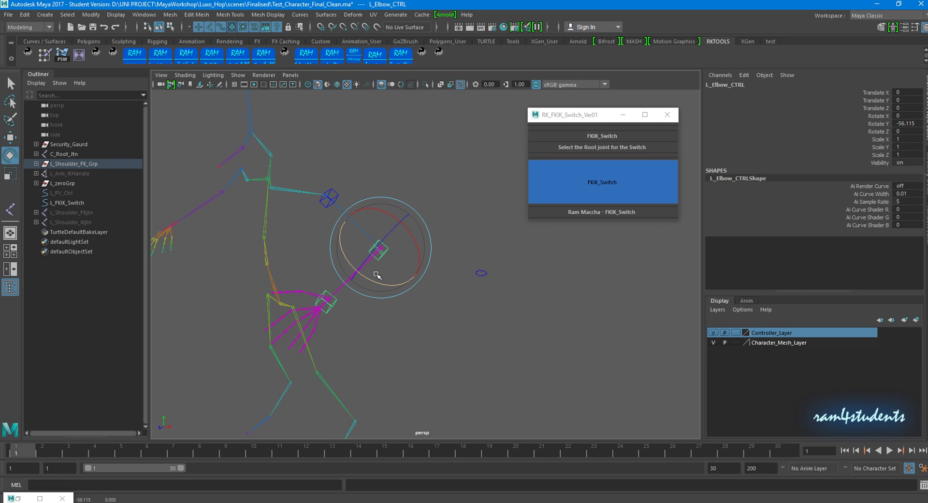
pyautogui.hotkey('ctrl', 'z')
# Show polygons again and bend the left elbow to see the mesh follow.
pyautogui.click(238, 75)
pyautogui.click(252, 165)
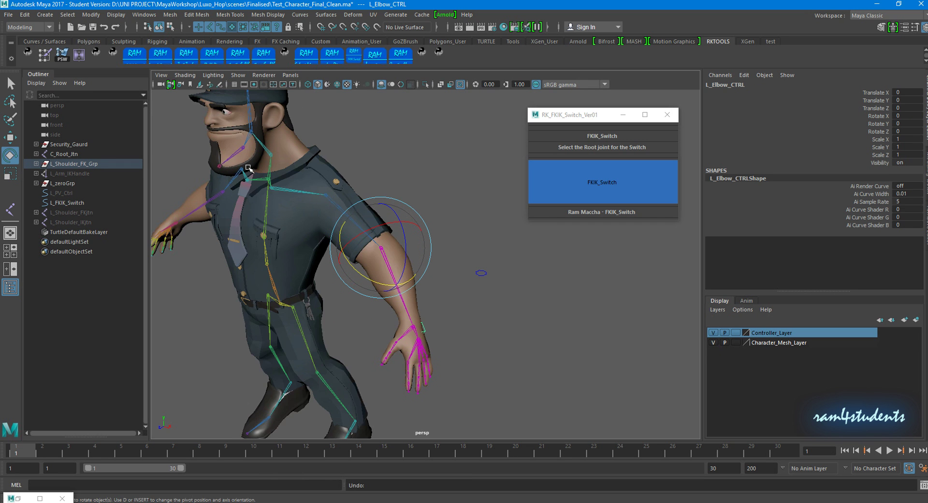
pyautogui.moveTo(406, 266)
pyautogui.mouseDown()
pyautogui.moveTo(341, 235)
pyautogui.moveTo(435, 300)
pyautogui.mouseUp()
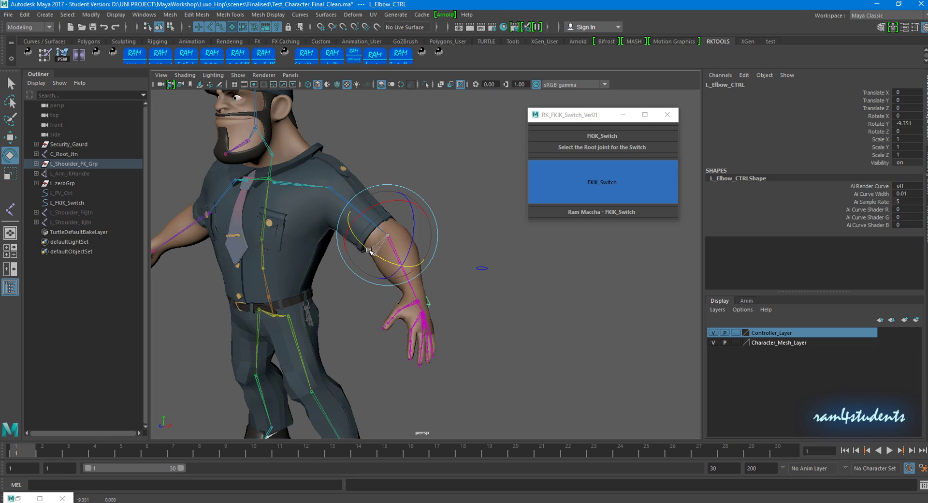
# Enlarge the left shoulder FK control's CVs and slide them down around the upper arm.
pyautogui.click(482, 320)
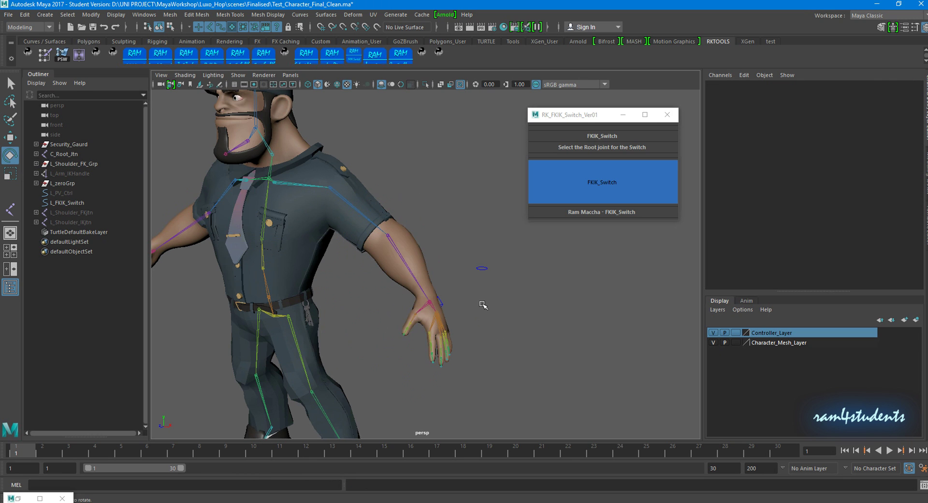
pyautogui.press('4')
pyautogui.scroll(3, 481, 307)
pyautogui.scroll(3, 431, 243)
pyautogui.scroll(2, 396, 242)
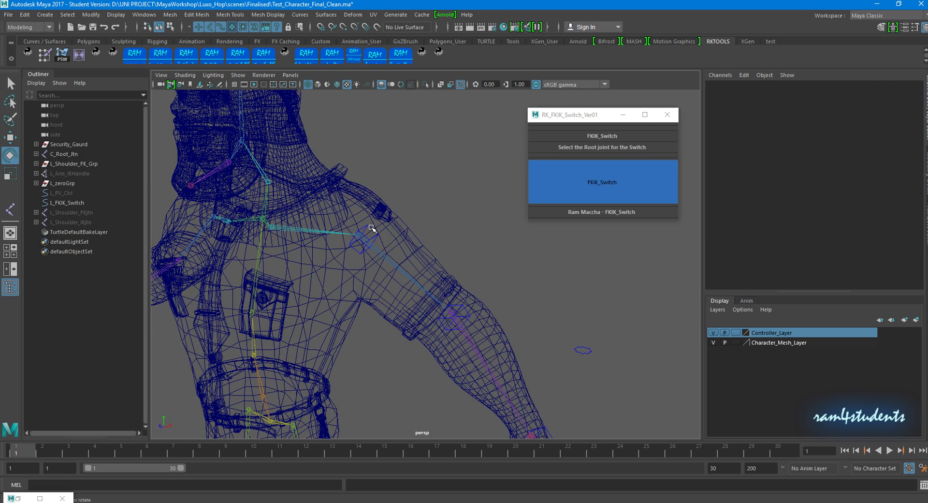
pyautogui.click(371, 228)
pyautogui.press('F8')
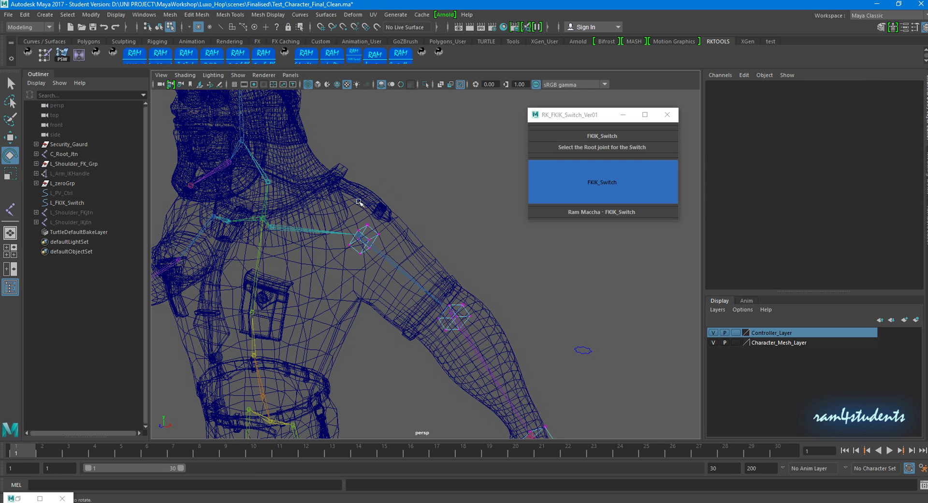
pyautogui.click(364, 239)
pyautogui.moveTo(338, 208); pyautogui.dragTo(401, 276)
pyautogui.press('r')
pyautogui.moveTo(377, 227); pyautogui.dragTo(438, 229)
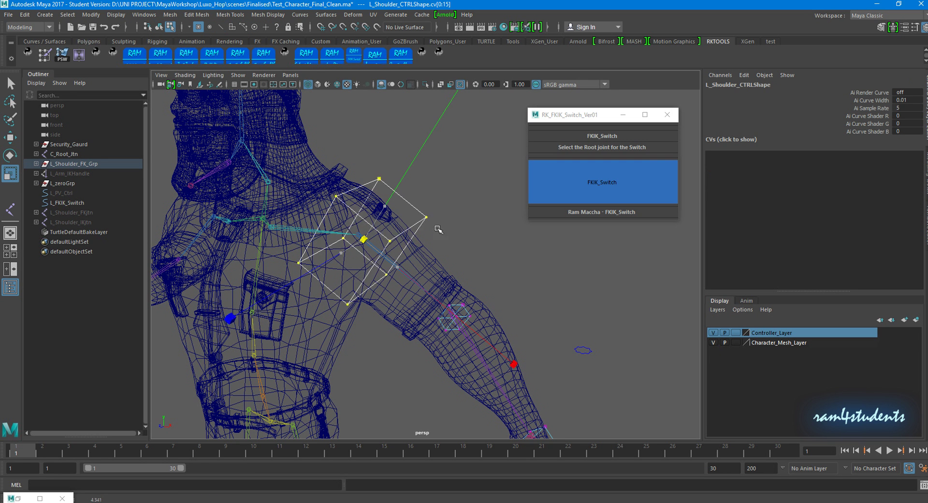
pyautogui.press('w')
pyautogui.moveTo(394, 271)
pyautogui.mouseDown()
pyautogui.moveTo(474, 330)
pyautogui.moveTo(428, 323)
pyautogui.mouseUp()
pyautogui.press('5')
pyautogui.press('r')
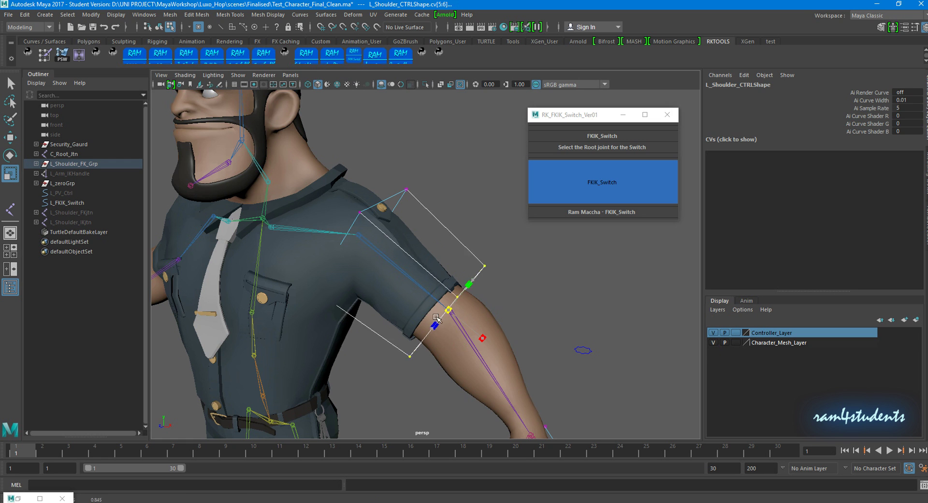
pyautogui.click(537, 316)
# Move the left elbow FK control's CVs down to sit around the forearm.
pyautogui.moveTo(538, 317)
pyautogui.keyDown('alt'); pyautogui.mouseDown()
pyautogui.moveTo(504, 275)
pyautogui.moveTo(535, 275)
pyautogui.mouseUp(); pyautogui.keyUp('alt')
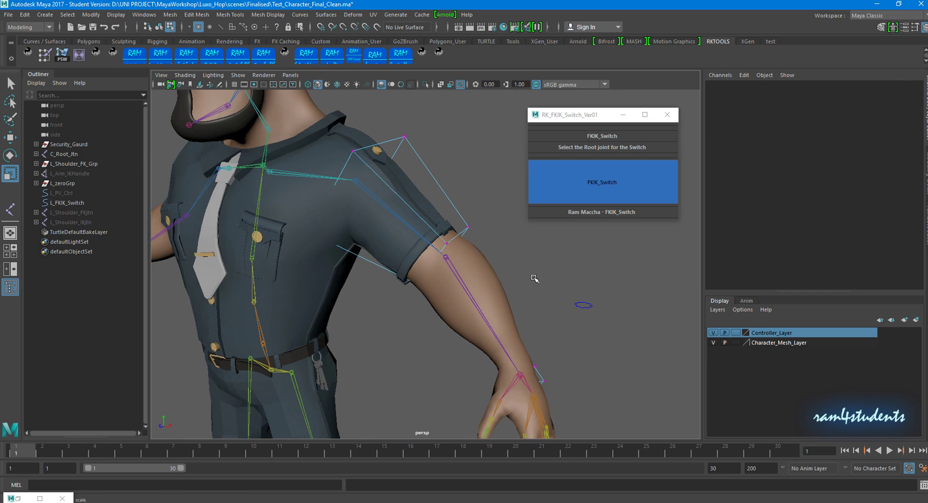
pyautogui.press('4')
pyautogui.click(460, 261)
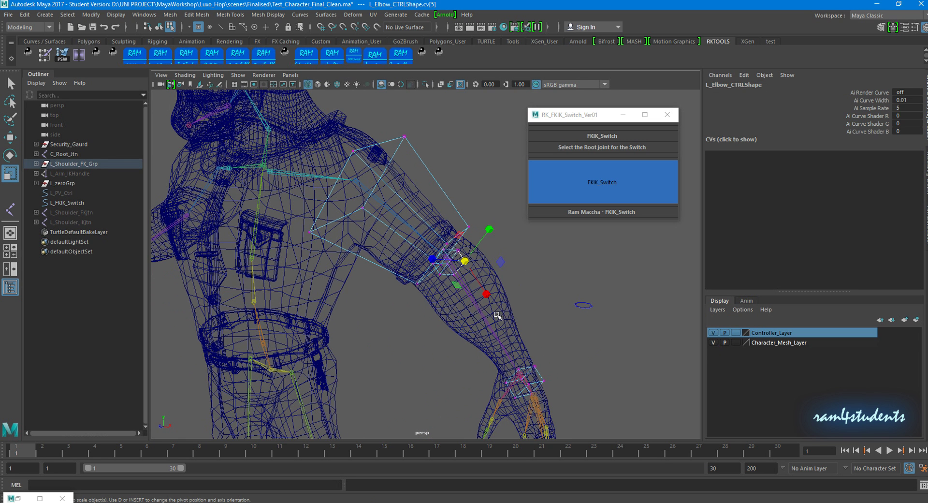
pyautogui.click(498, 316)
pyautogui.scroll(5, 358, 232)
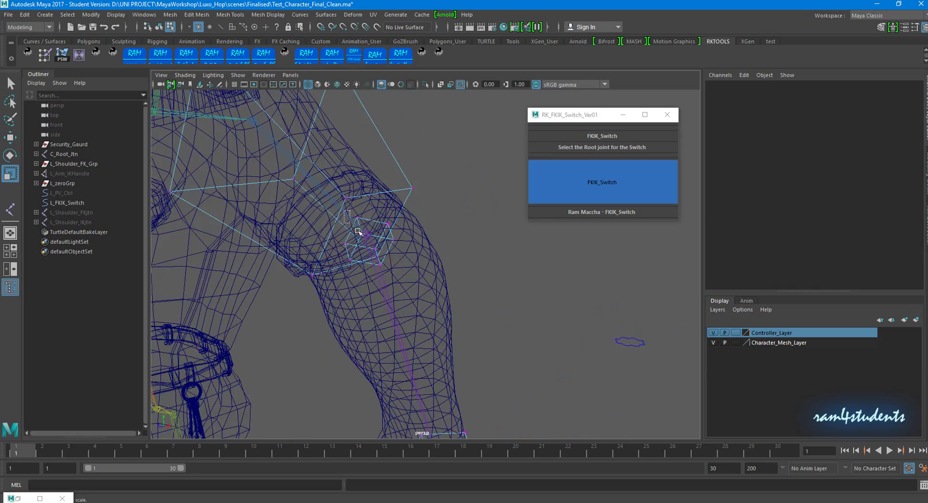
pyautogui.moveTo(340, 208); pyautogui.dragTo(359, 232)
pyautogui.scroll(-5, 358, 232)
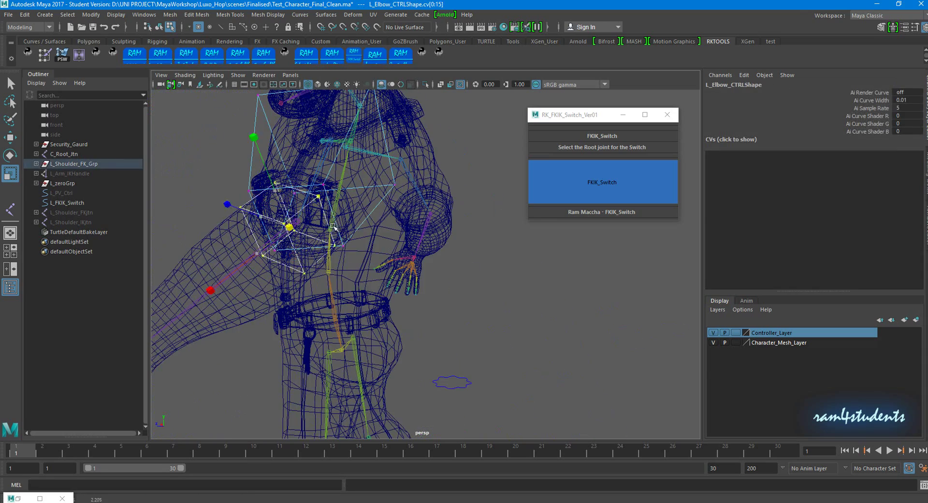
pyautogui.press('f')
pyautogui.press('5')
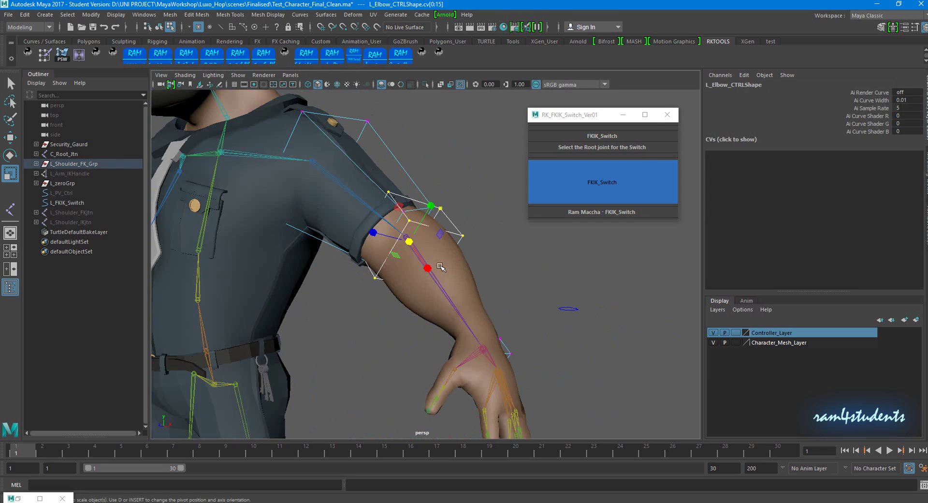
pyautogui.scroll(-3, 440, 266)
pyautogui.scroll(-3, 416, 246)
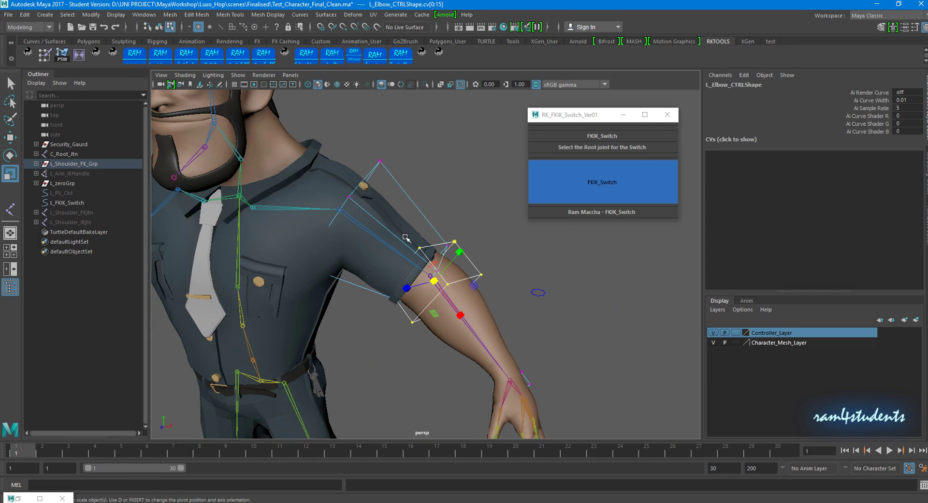
pyautogui.press('w')
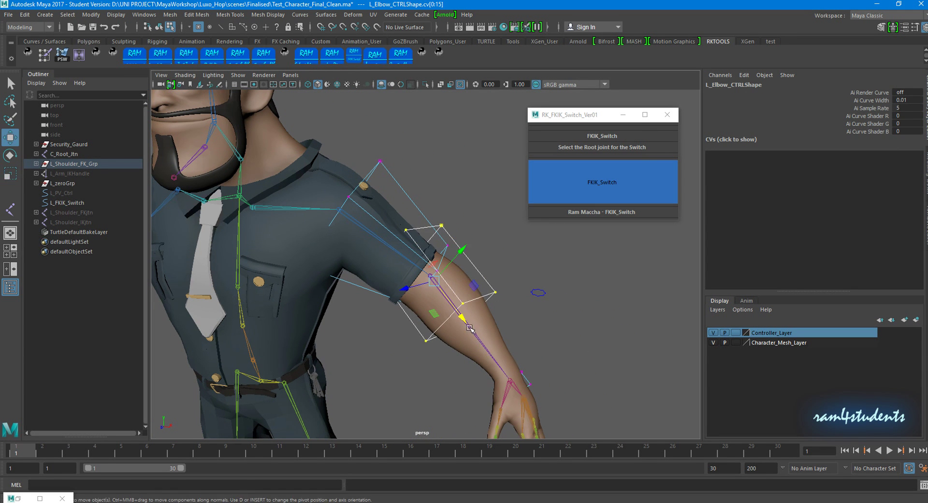
pyautogui.moveTo(462, 314)
pyautogui.mouseDown()
pyautogui.moveTo(492, 369)
pyautogui.moveTo(493, 245)
pyautogui.mouseUp()
pyautogui.press('r')
pyautogui.click(492, 370)
# Scale the left wrist FK control's CVs to fit around the hand.
pyautogui.press('4')
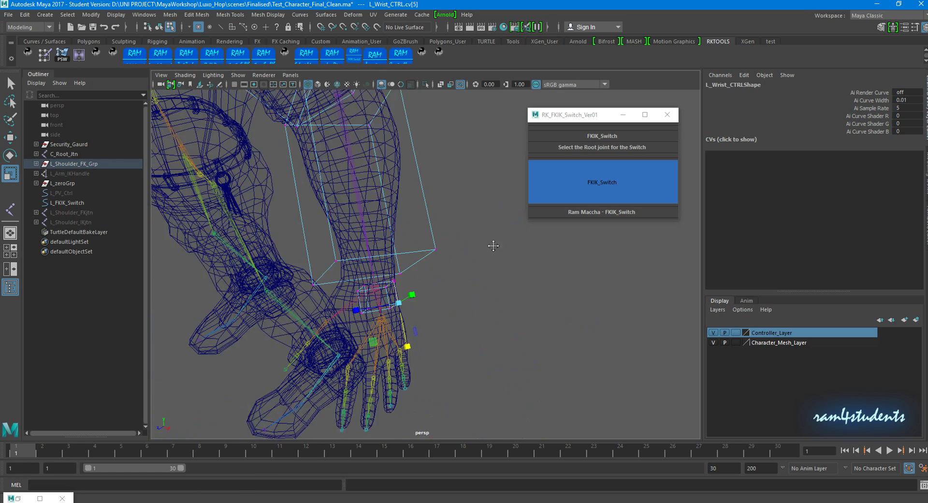
pyautogui.moveTo(361, 274); pyautogui.dragTo(426, 323)
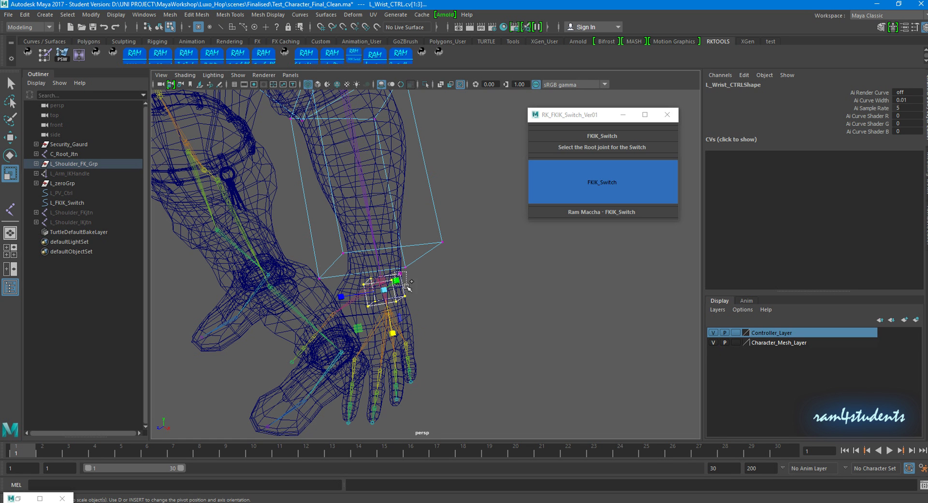
pyautogui.moveTo(382, 292)
pyautogui.keyDown('alt'); pyautogui.mouseDown()
pyautogui.moveTo(503, 278)
pyautogui.moveTo(510, 311)
pyautogui.mouseUp(); pyautogui.keyUp('alt')
pyautogui.press('5')
pyautogui.keyDown('alt'); pyautogui.moveTo(510, 311); pyautogui.dragTo(497, 266, button='right'); pyautogui.keyUp('alt')
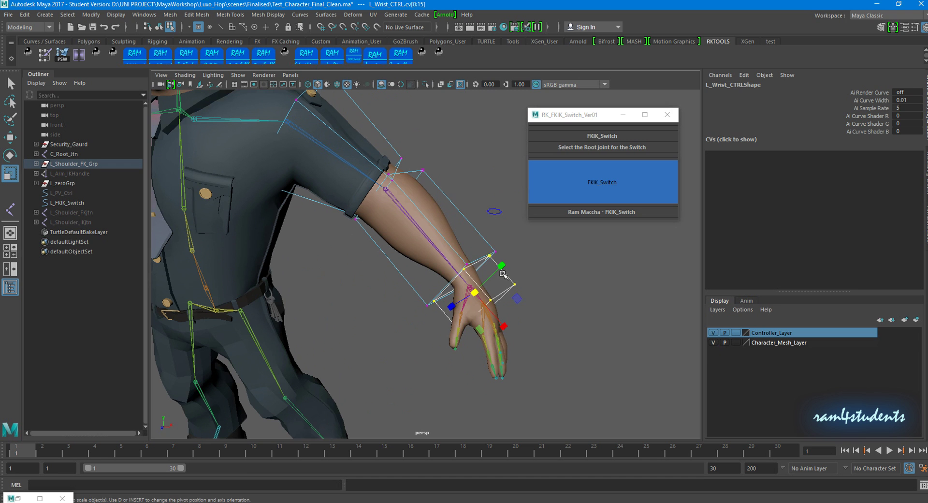
pyautogui.press('r')
pyautogui.keyDown('alt'); pyautogui.moveTo(502, 270); pyautogui.dragTo(423, 290); pyautogui.keyUp('alt')
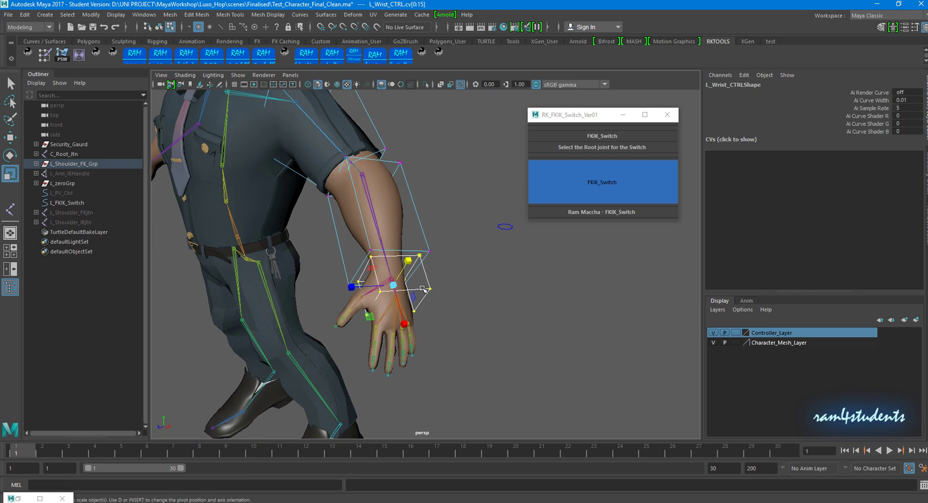
pyautogui.click(501, 294)
pyautogui.keyDown('alt'); pyautogui.moveTo(501, 294); pyautogui.dragTo(517, 285); pyautogui.keyUp('alt')
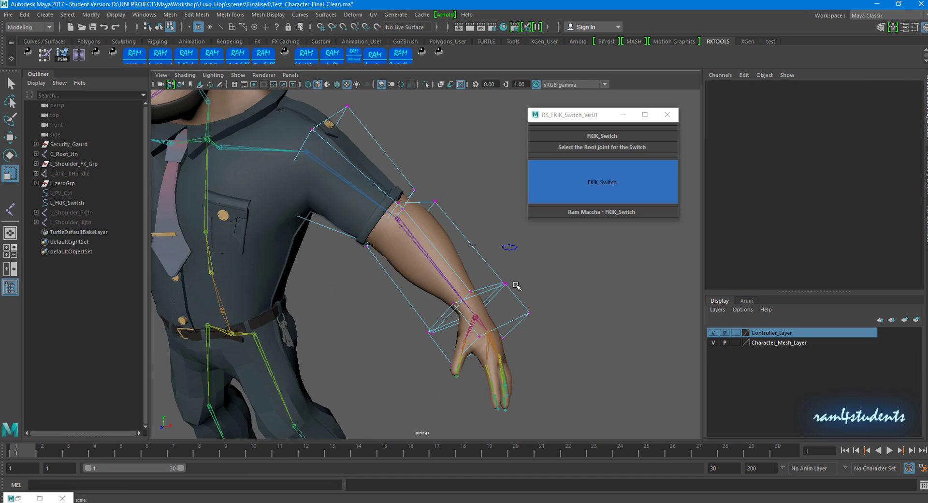
pyautogui.moveTo(460, 271)
pyautogui.keyDown('alt'); pyautogui.mouseDown()
pyautogui.moveTo(416, 266)
pyautogui.moveTo(450, 290)
pyautogui.moveTo(506, 287)
pyautogui.mouseUp(); pyautogui.keyUp('alt')
# Bend the left elbow FK control, then set L_FKIK_Switch's FKIK Switch to 1 (IK).
pyautogui.click(412, 267)
pyautogui.press('e')
pyautogui.click(478, 283)
pyautogui.click(482, 258)
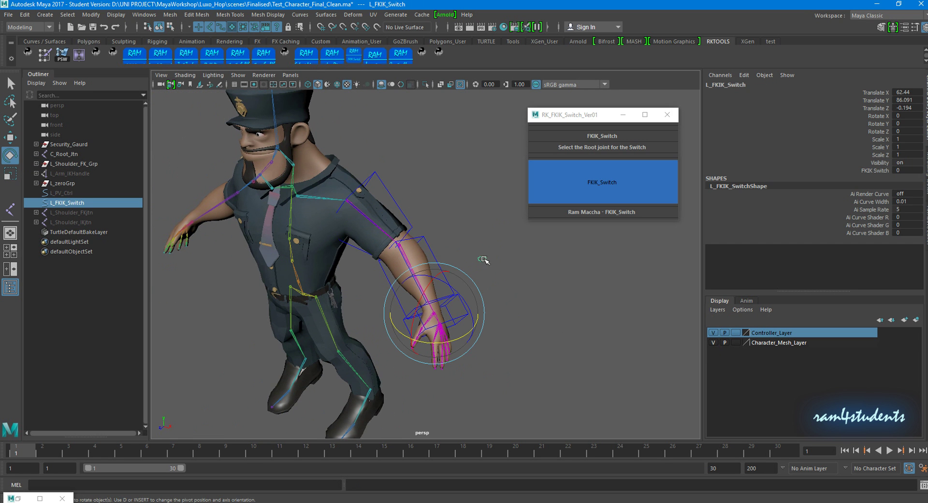
pyautogui.click(867, 170)
pyautogui.moveTo(866, 170); pyautogui.dragTo(870, 172, button='middle')
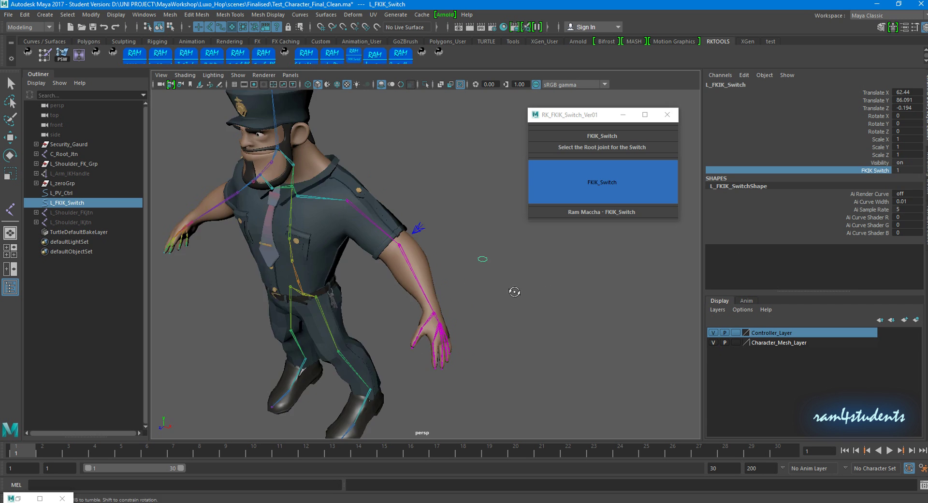
# Select the left pole vector control L_PV_Ctrl with the Move tool active.
pyautogui.keyDown('alt'); pyautogui.moveTo(514, 292); pyautogui.dragTo(422, 212); pyautogui.keyUp('alt')
pyautogui.click(421, 212)
pyautogui.press('e')
pyautogui.press('w')
pyautogui.moveTo(442, 243)
pyautogui.keyDown('alt'); pyautogui.mouseDown()
pyautogui.moveTo(424, 232)
pyautogui.moveTo(440, 241)
pyautogui.mouseUp(); pyautogui.keyUp('alt')
pyautogui.scroll(5, 488, 317)
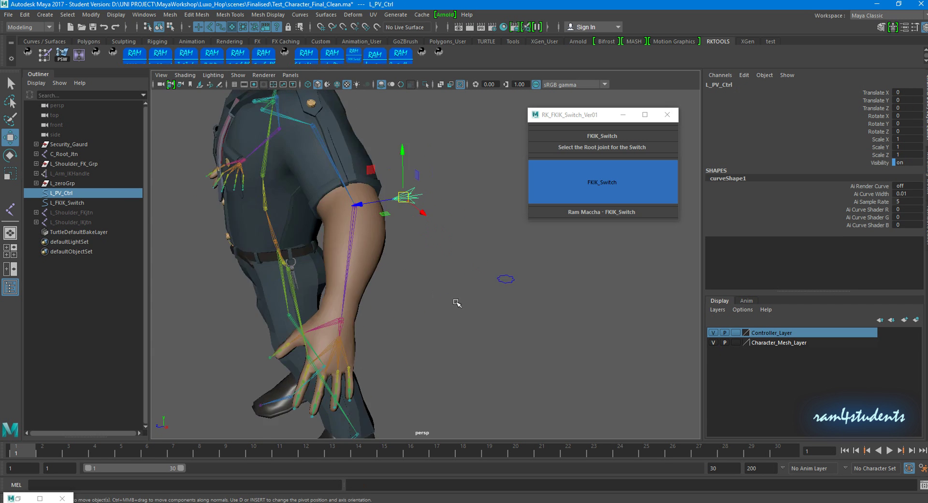
# In wireframe, scale up the L_IKController curve's CVs, then return to shaded object mode.
pyautogui.press('4')
pyautogui.scroll(3, 497, 285)
pyautogui.scroll(3, 498, 292)
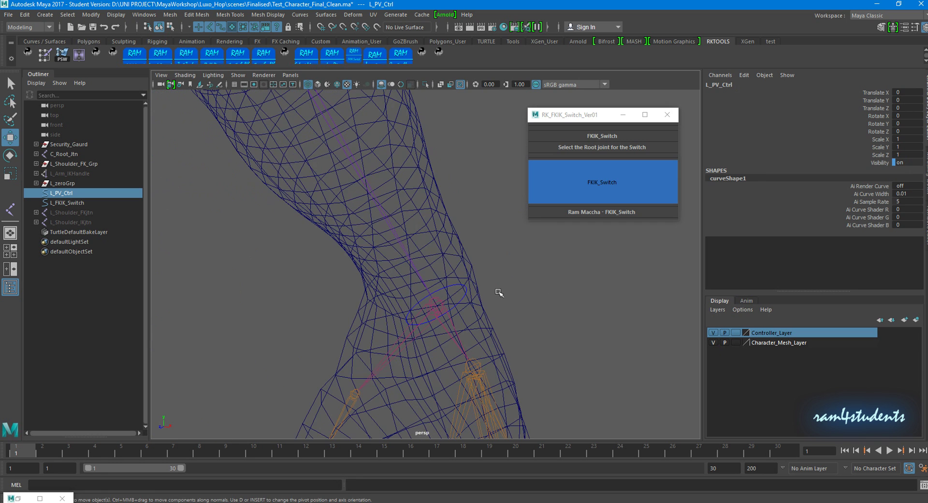
pyautogui.click(457, 288)
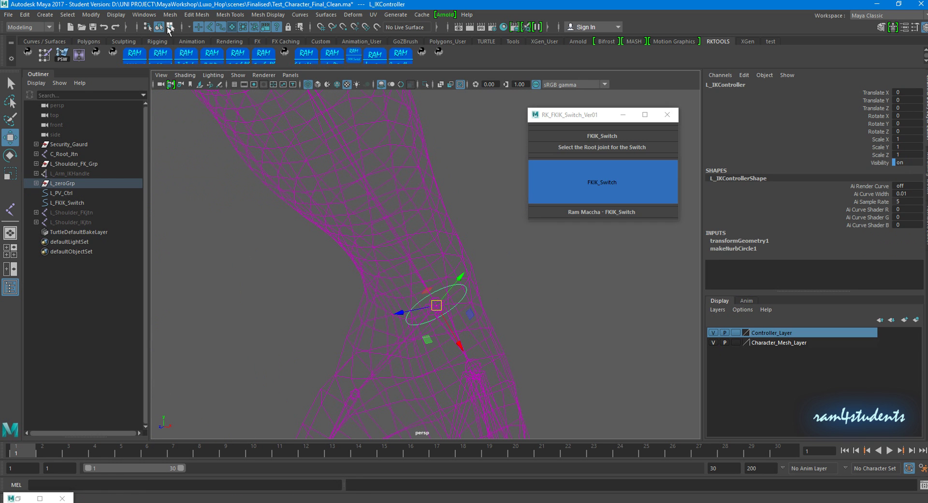
pyautogui.press('F8')
pyautogui.scroll(-5, 485, 270)
pyautogui.moveTo(484, 242); pyautogui.dragTo(382, 305)
pyautogui.press('r')
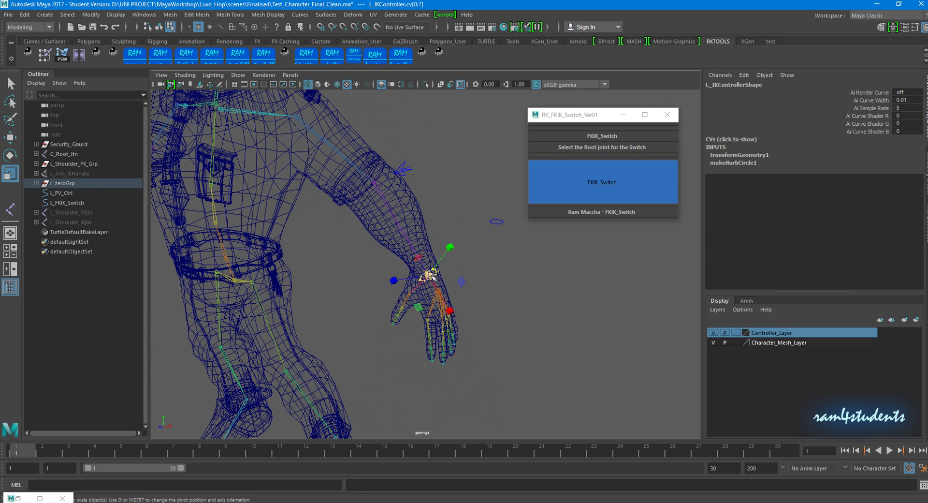
pyautogui.moveTo(449, 276); pyautogui.dragTo(473, 276)
pyautogui.press('5')
pyautogui.click(473, 277)
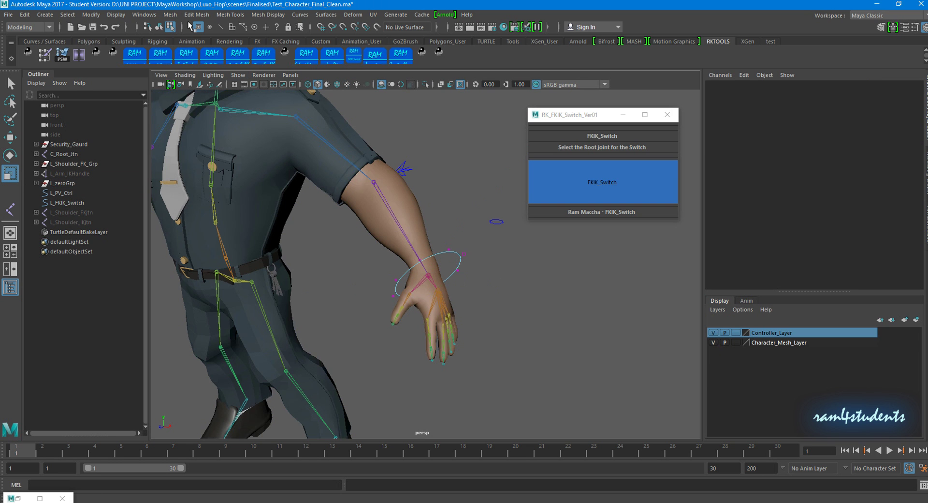
pyautogui.click(159, 27)
# Test the left arm IK by pulling the wrist control toward the hip, then undo.
pyautogui.keyDown('alt'); pyautogui.moveTo(491, 269); pyautogui.dragTo(497, 276); pyautogui.keyUp('alt')
pyautogui.click(445, 300)
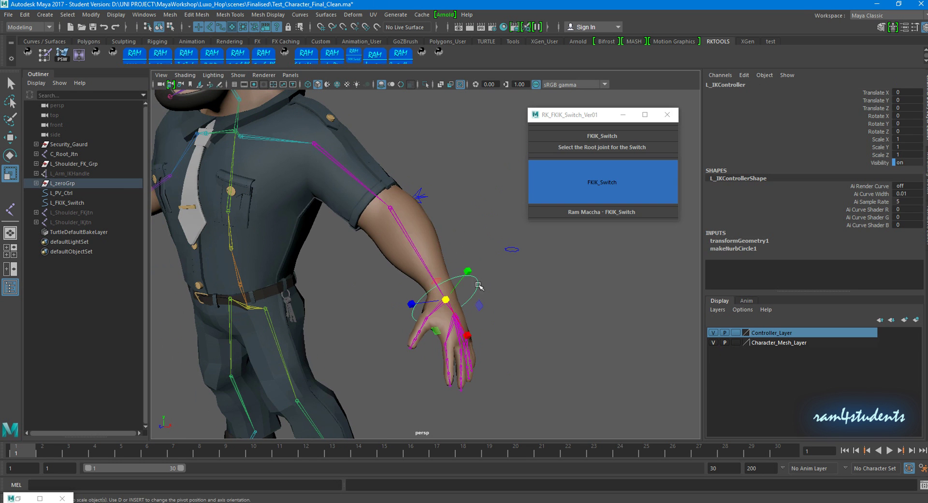
pyautogui.press('w')
pyautogui.scroll(-5, 453, 310)
pyautogui.moveTo(435, 293)
pyautogui.mouseDown()
pyautogui.moveTo(395, 264)
pyautogui.moveTo(411, 208)
pyautogui.moveTo(440, 291)
pyautogui.mouseUp()
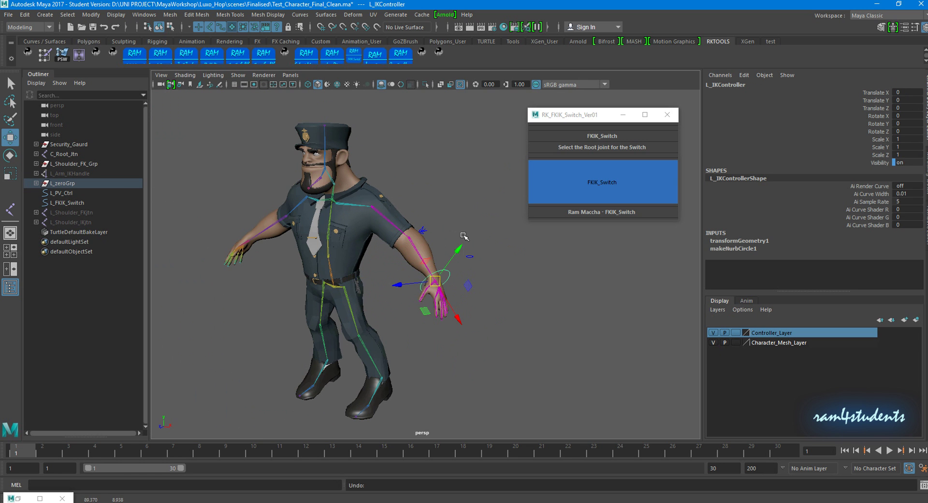
pyautogui.hotkey('ctrl', 'z')
pyautogui.hotkey('ctrl', 'z')
pyautogui.hotkey('ctrl', 'z')
# Flip L_FKIK_Switch's FKIK Switch attribute to put the left arm in FK mode.
pyautogui.click(469, 259)
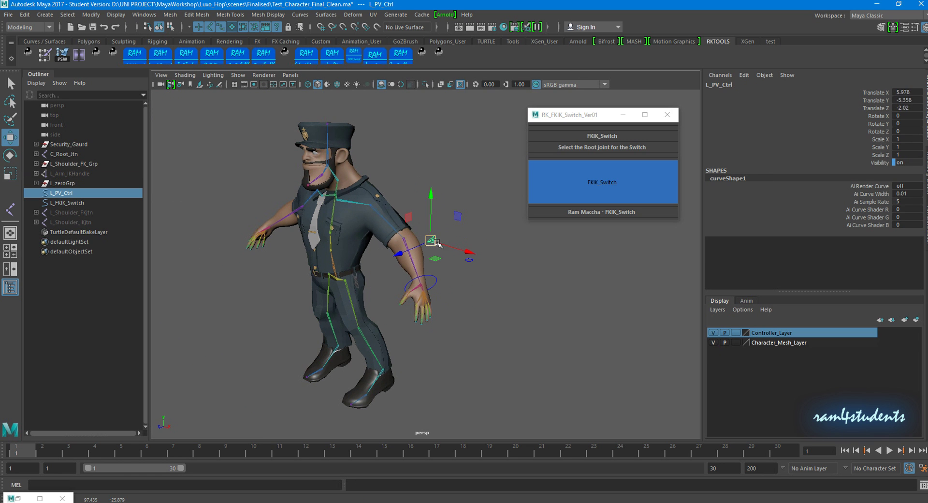
pyautogui.click(480, 258)
pyautogui.click(420, 231)
pyautogui.click(875, 171)
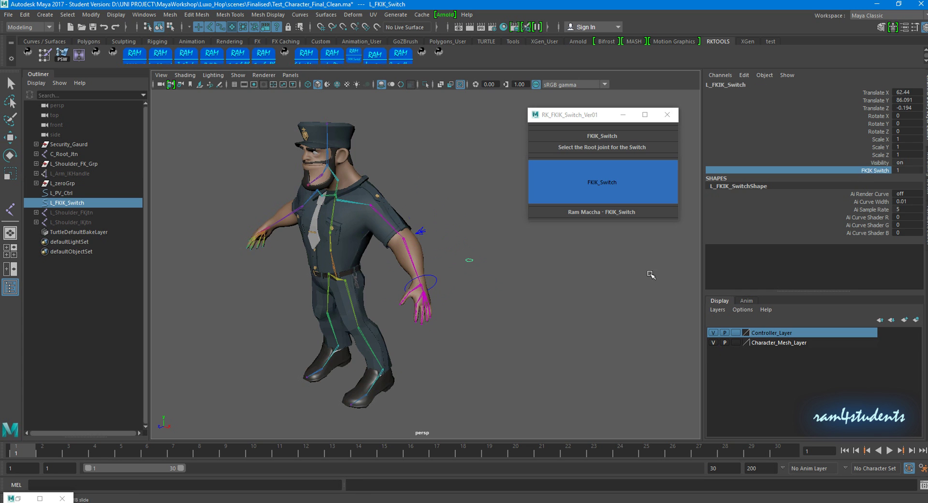
pyautogui.moveTo(532, 290); pyautogui.dragTo(499, 291, button='middle')
# Rotate L_Elbow_CTRL to bend the left elbow in FK, then deselect.
pyautogui.keyDown('alt'); pyautogui.moveTo(499, 291); pyautogui.dragTo(525, 289); pyautogui.keyUp('alt')
pyautogui.click(440, 242)
pyautogui.press('e')
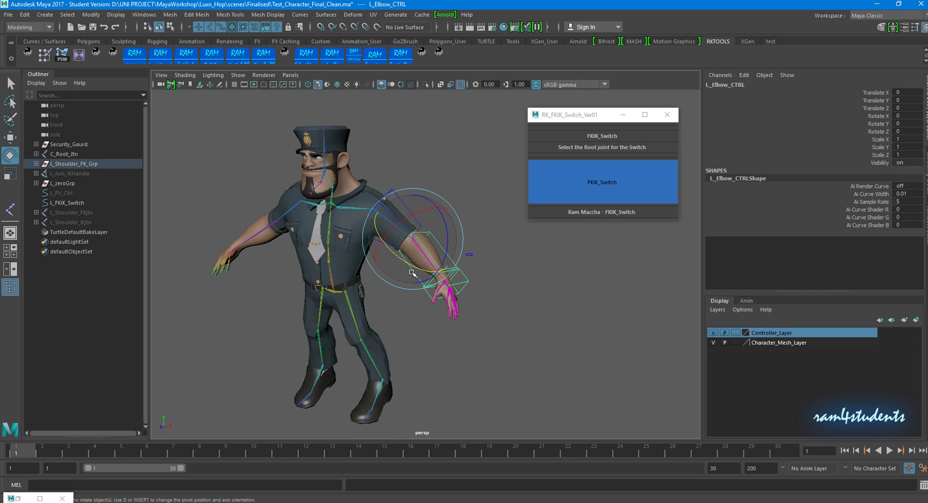
pyautogui.moveTo(427, 239)
pyautogui.mouseDown()
pyautogui.moveTo(385, 253)
pyautogui.moveTo(425, 271)
pyautogui.mouseUp()
pyautogui.click(483, 338)
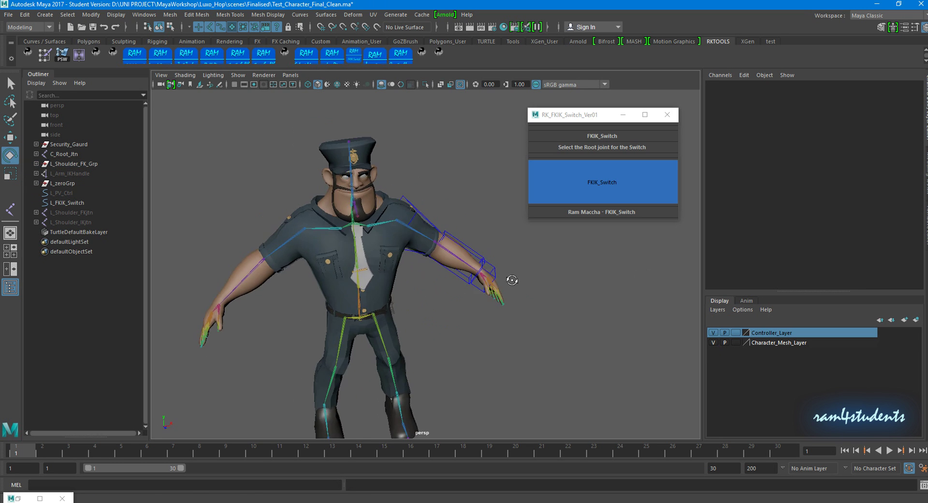
pyautogui.moveTo(483, 339)
pyautogui.keyDown('alt'); pyautogui.mouseDown()
pyautogui.moveTo(464, 270)
pyautogui.moveTo(406, 257)
pyautogui.mouseUp(); pyautogui.keyUp('alt')
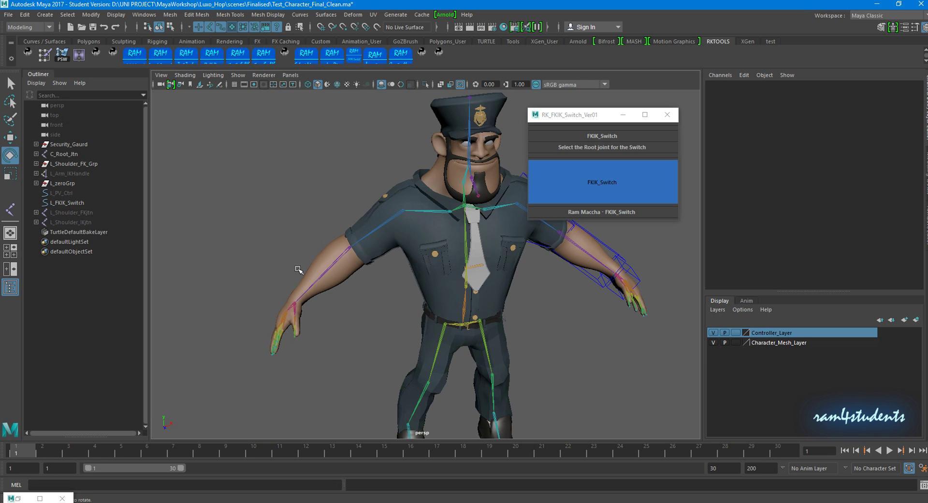
# Build the FK/IK switch rig from R_Shoulder_Jtn and hide polygons in the viewport.
pyautogui.click(374, 239)
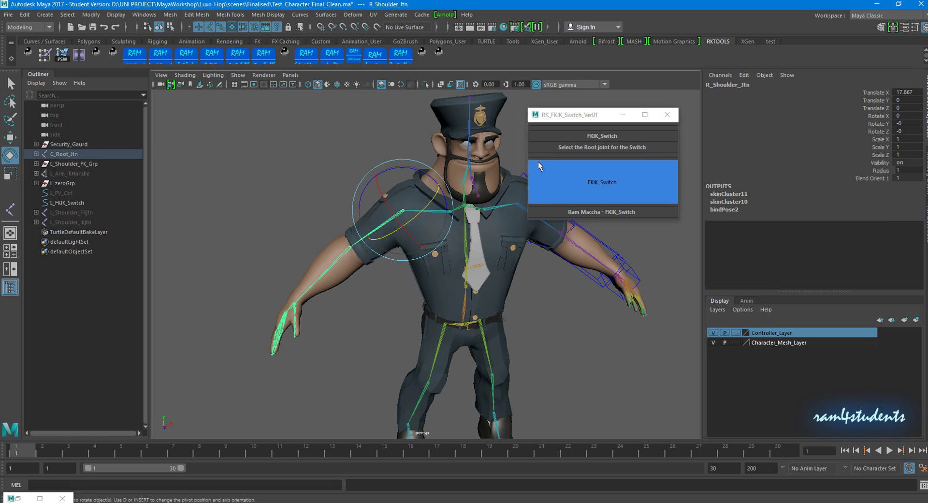
pyautogui.click(596, 188)
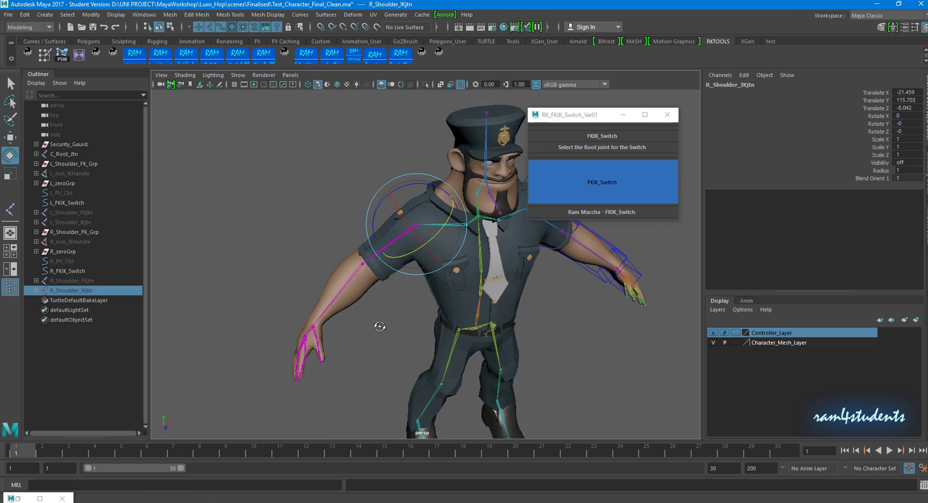
pyautogui.click(236, 77)
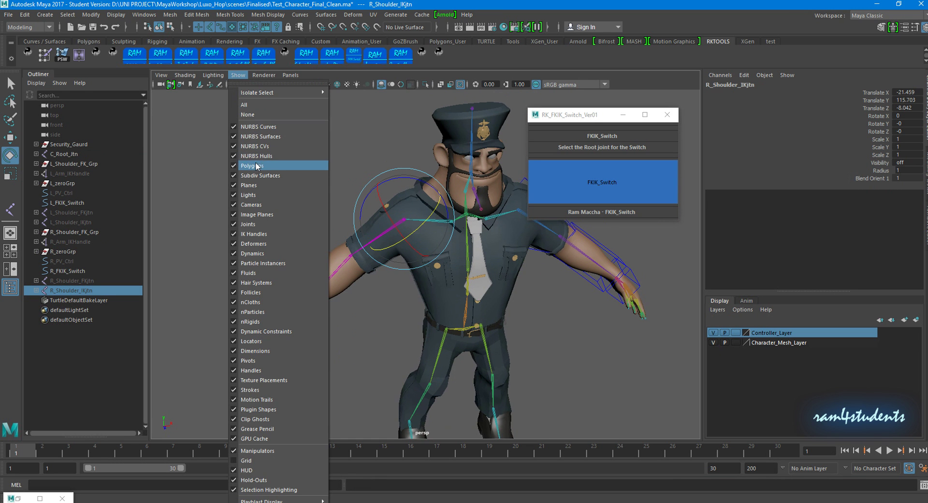
pyautogui.click(246, 178)
pyautogui.keyDown('alt'); pyautogui.moveTo(246, 179); pyautogui.dragTo(271, 198); pyautogui.keyUp('alt')
pyautogui.click(277, 204)
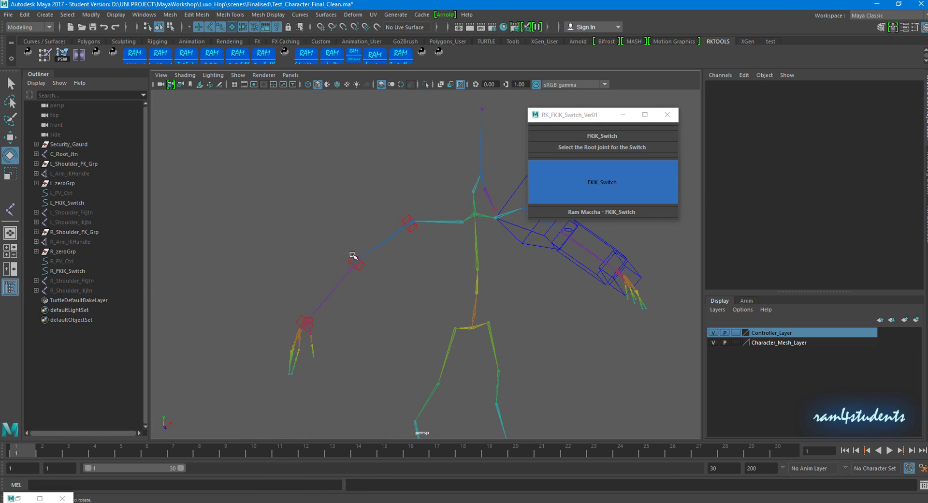
# Rotate R_Elbow_CTRL to bend the right forearm, then deselect.
pyautogui.click(353, 255)
pyautogui.moveTo(365, 273); pyautogui.dragTo(369, 278)
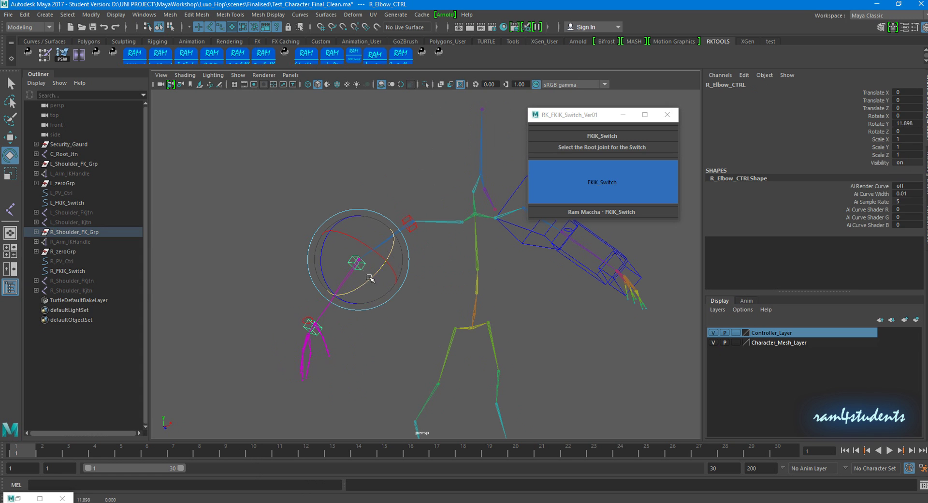
pyautogui.click(439, 228)
pyautogui.keyDown('alt'); pyautogui.moveTo(340, 321); pyautogui.dragTo(383, 309, button='right'); pyautogui.keyUp('alt')
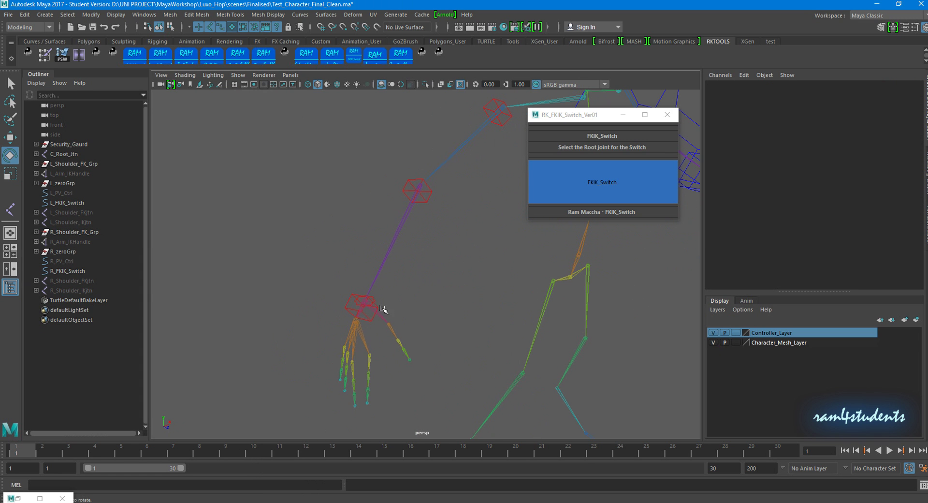
# Move the R_FKIK_Switch curve's CVs away from the right wrist.
pyautogui.click(377, 300)
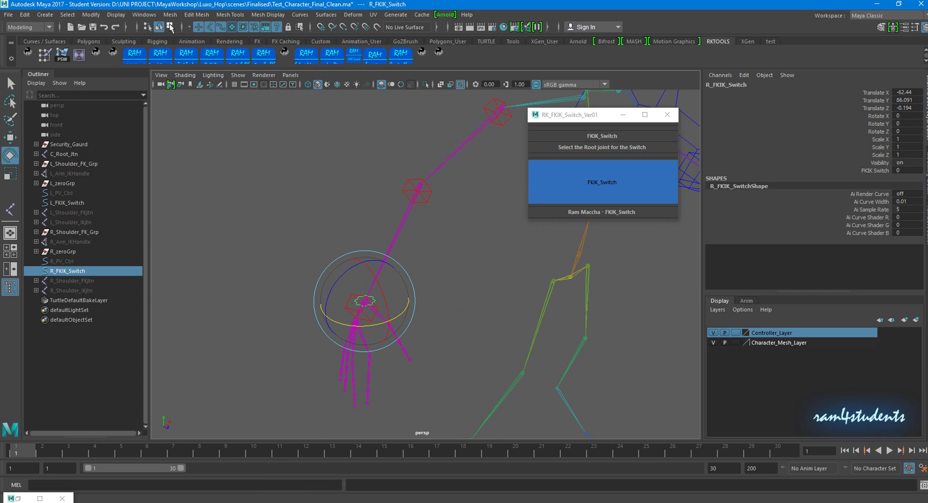
pyautogui.click(170, 26)
pyautogui.moveTo(270, 239)
pyautogui.mouseDown()
pyautogui.moveTo(387, 322)
pyautogui.moveTo(270, 221)
pyautogui.mouseUp()
pyautogui.press('w')
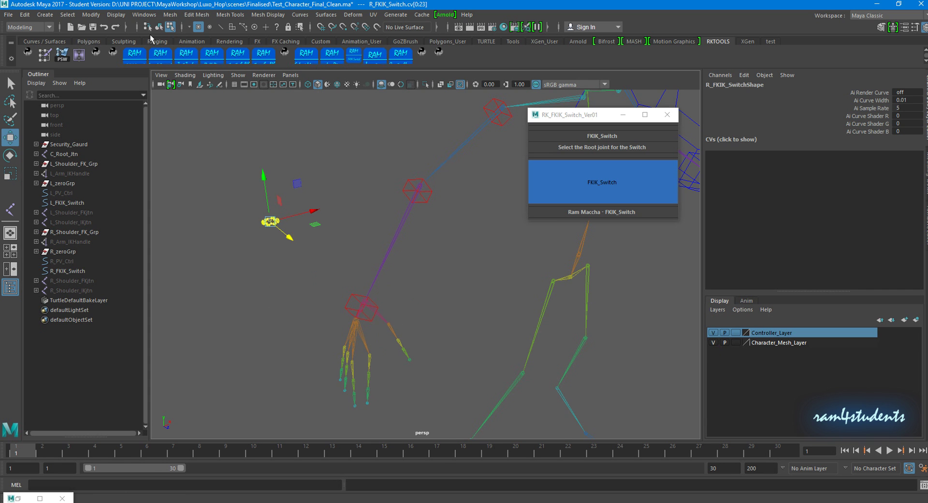
pyautogui.click(160, 27)
pyautogui.click(290, 189)
pyautogui.moveTo(295, 194)
pyautogui.keyDown('alt'); pyautogui.mouseDown()
pyautogui.moveTo(285, 185)
pyautogui.moveTo(261, 209)
pyautogui.mouseUp(); pyautogui.keyUp('alt')
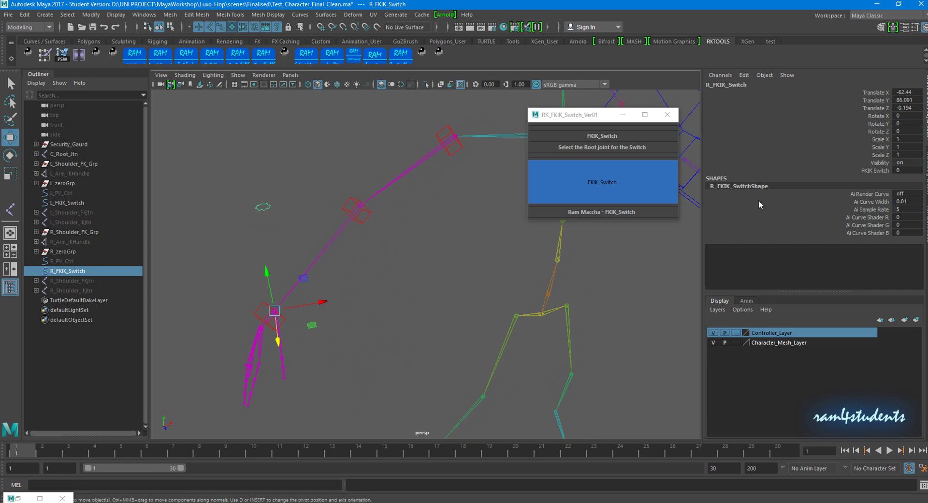
# Set the right arm's FKIK Switch attribute and scale the R_IKController curve.
pyautogui.click(854, 170)
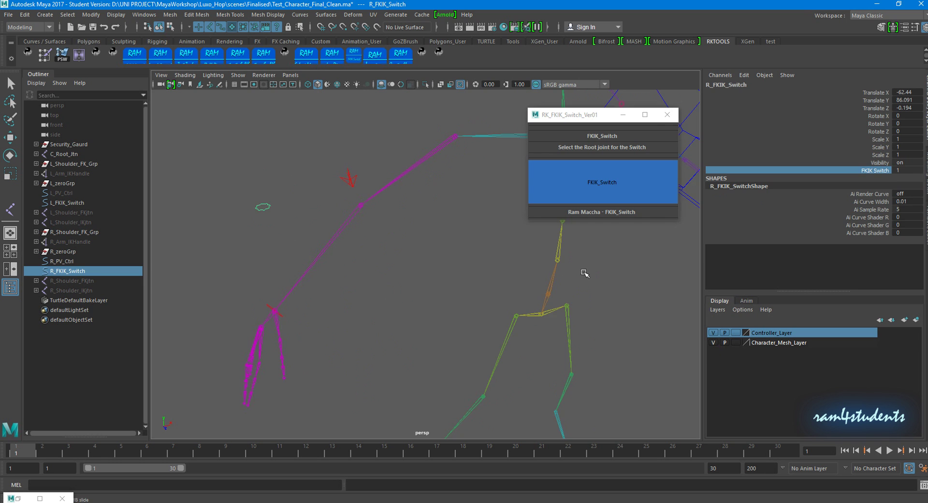
pyautogui.keyDown('alt'); pyautogui.moveTo(585, 273); pyautogui.dragTo(365, 293); pyautogui.keyUp('alt')
pyautogui.click(364, 293)
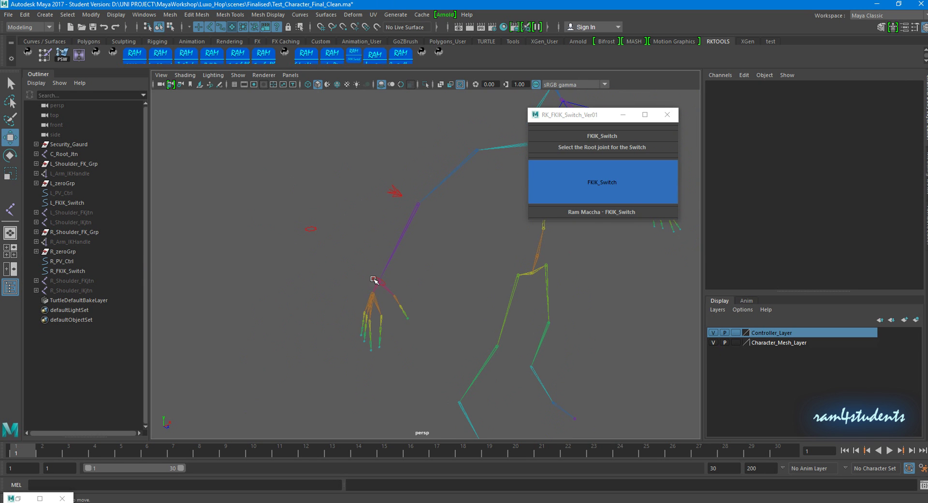
pyautogui.click(374, 279)
pyautogui.moveTo(238, 135)
pyautogui.mouseDown()
pyautogui.moveTo(391, 296)
pyautogui.moveTo(283, 177)
pyautogui.moveTo(284, 185)
pyautogui.mouseUp()
pyautogui.press('r')
pyautogui.press('F8')
# Show all object types again, then test-move R_IKController and undo.
pyautogui.click(237, 75)
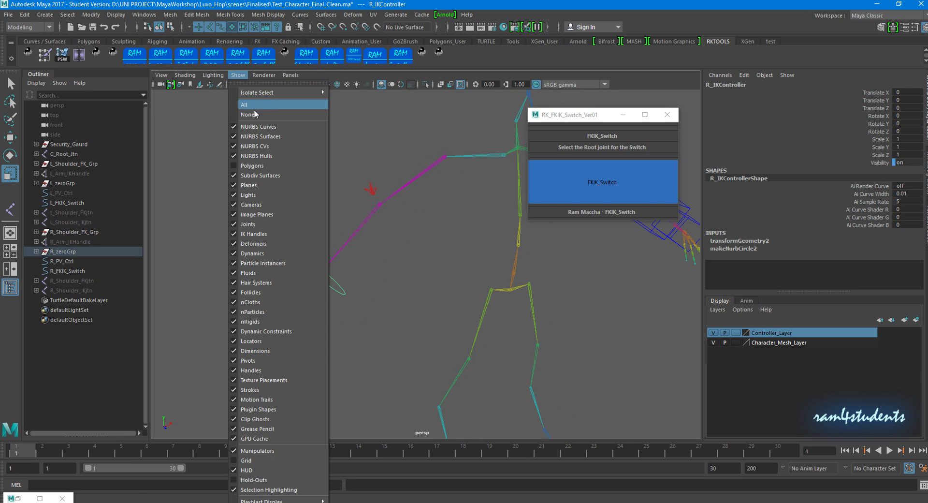
pyautogui.click(251, 108)
pyautogui.click(319, 241)
pyautogui.click(319, 241)
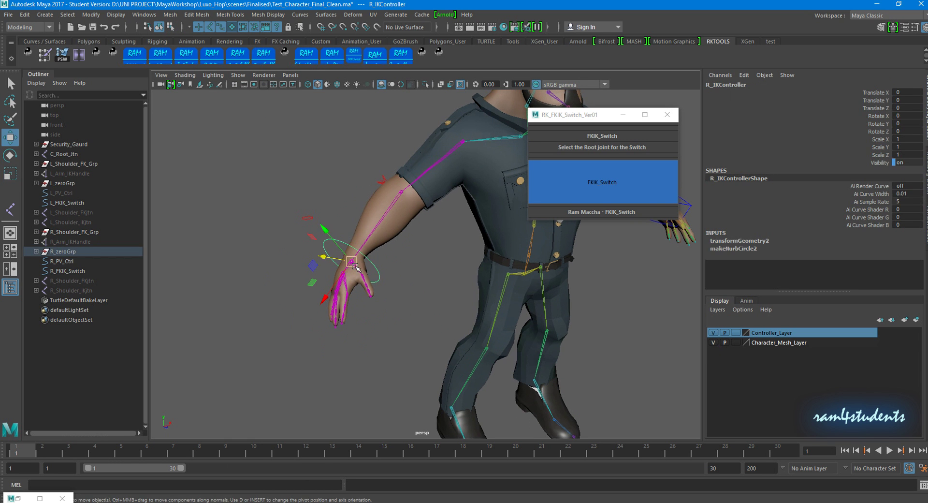
pyautogui.press('w')
pyautogui.moveTo(361, 246)
pyautogui.mouseDown()
pyautogui.moveTo(443, 257)
pyautogui.moveTo(406, 284)
pyautogui.mouseUp()
pyautogui.hotkey('ctrl', 'z')
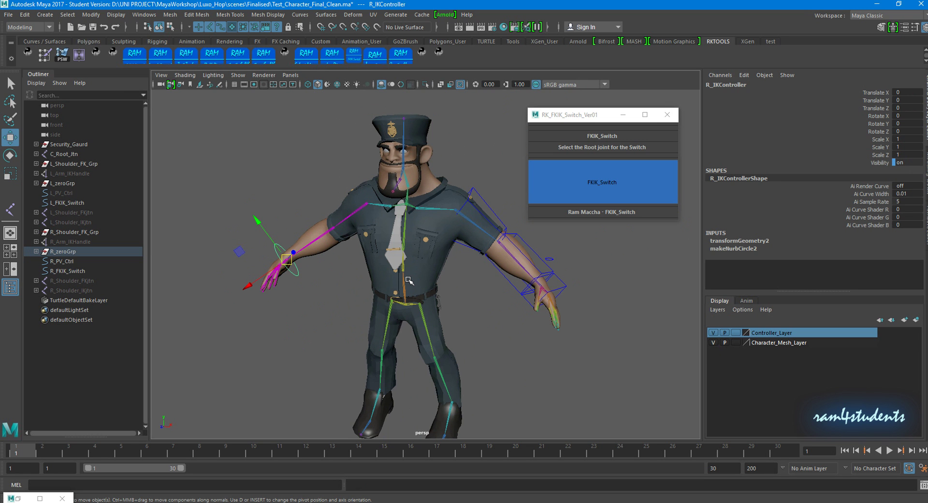
# Switch to wireframe, select R_Shoulder_Jtn and open the Script Editor.
pyautogui.keyDown('alt'); pyautogui.moveTo(406, 280); pyautogui.dragTo(377, 302); pyautogui.keyUp('alt')
pyautogui.press('4')
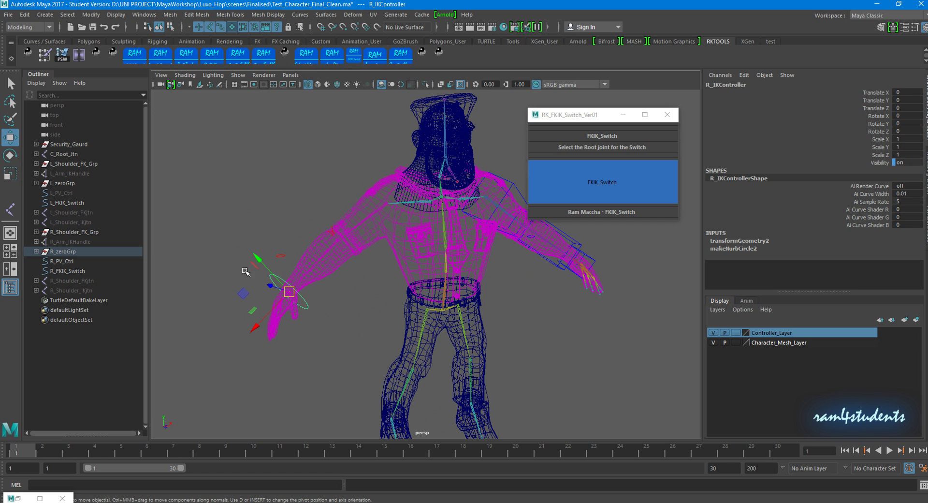
pyautogui.click(369, 215)
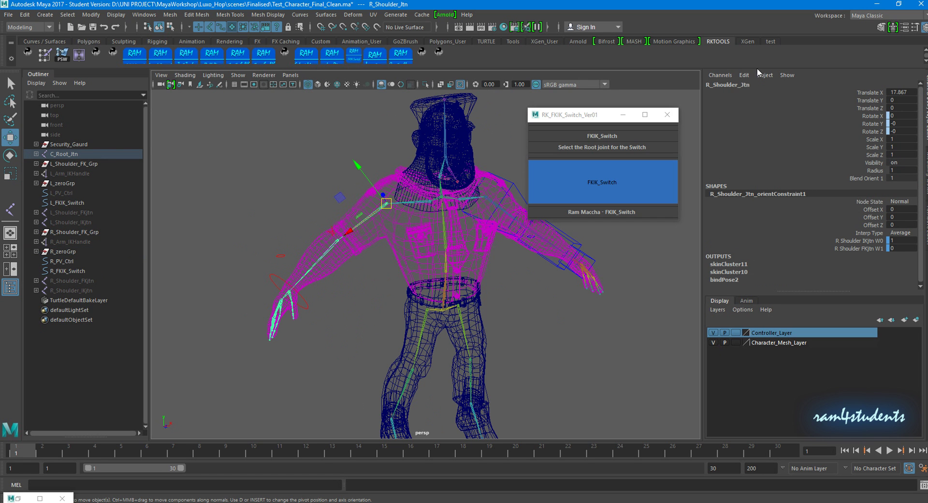
pyautogui.click(923, 485)
# Scroll the enlarged Script Editor to the ikHandle rename block and select 'Shoulder' on line 162.
pyautogui.moveTo(665, 339); pyautogui.dragTo(667, 195)
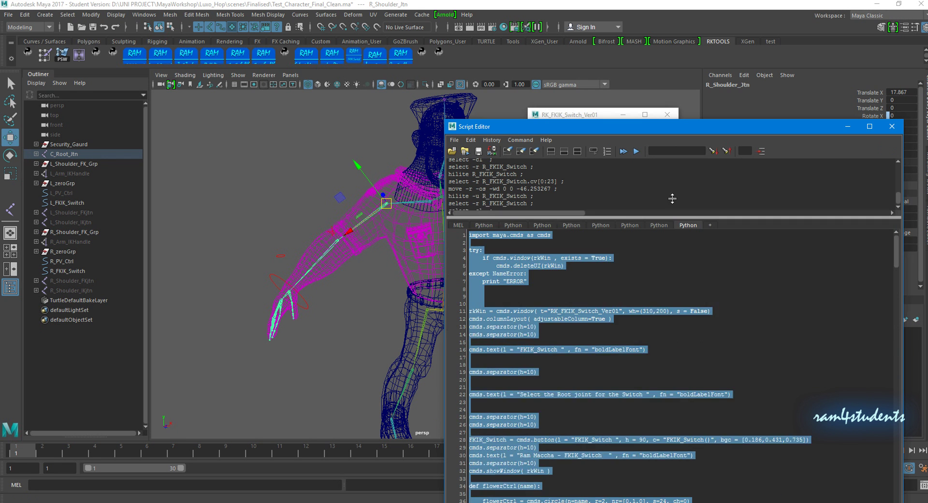
pyautogui.scroll(-6, 708, 319)
pyautogui.scroll(-7, 705, 370)
pyautogui.scroll(-7, 706, 366)
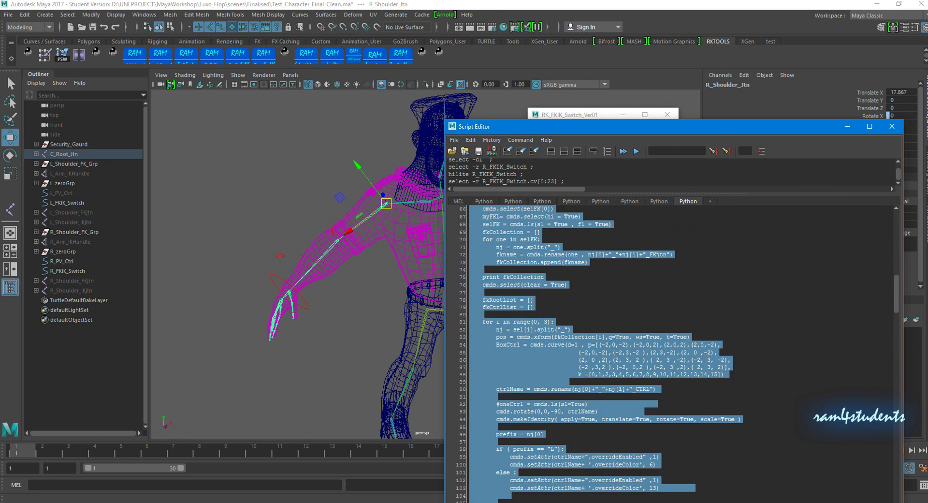
pyautogui.scroll(-7, 707, 363)
pyautogui.scroll(-7, 708, 357)
pyautogui.click(737, 362)
pyautogui.scroll(-3, 737, 362)
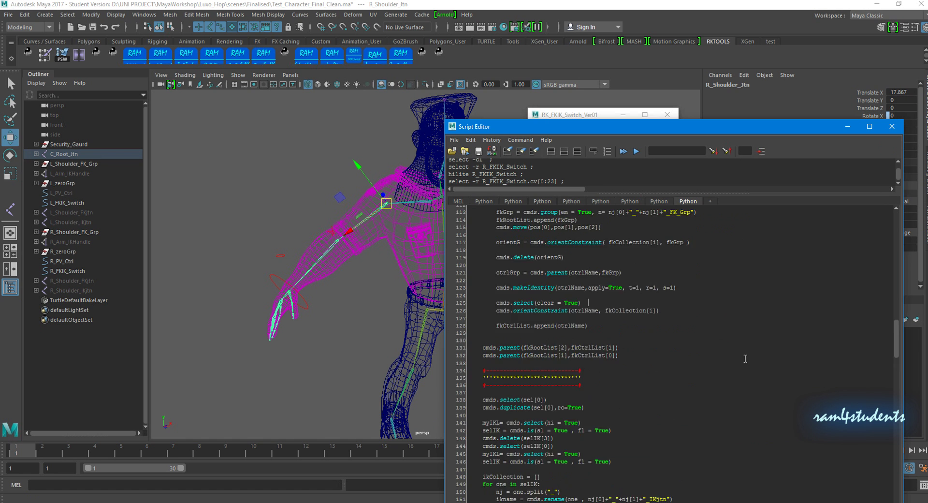
pyautogui.scroll(-3, 737, 362)
pyautogui.scroll(-3, 735, 362)
pyautogui.scroll(-3, 730, 363)
pyautogui.scroll(-4, 676, 379)
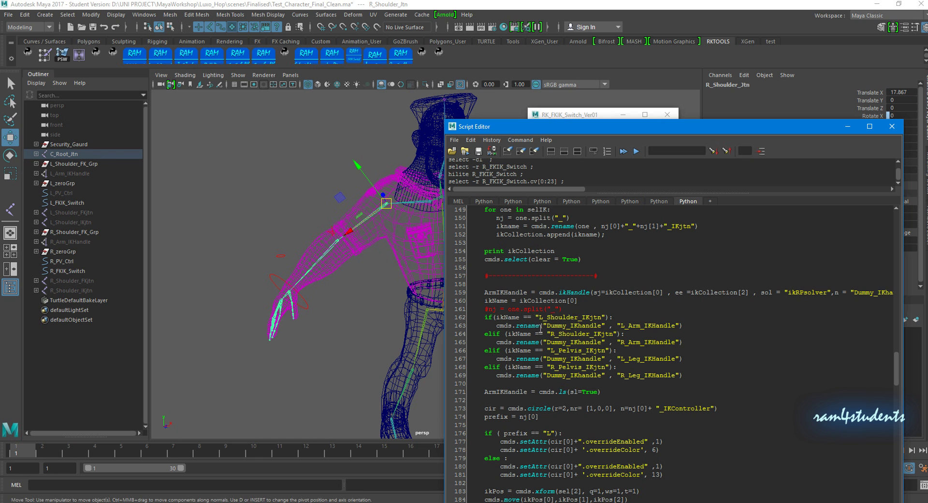
pyautogui.moveTo(546, 318); pyautogui.dragTo(579, 319)
# Minimise the Script Editor and view the guard in textured shading (6).
pyautogui.click(848, 126)
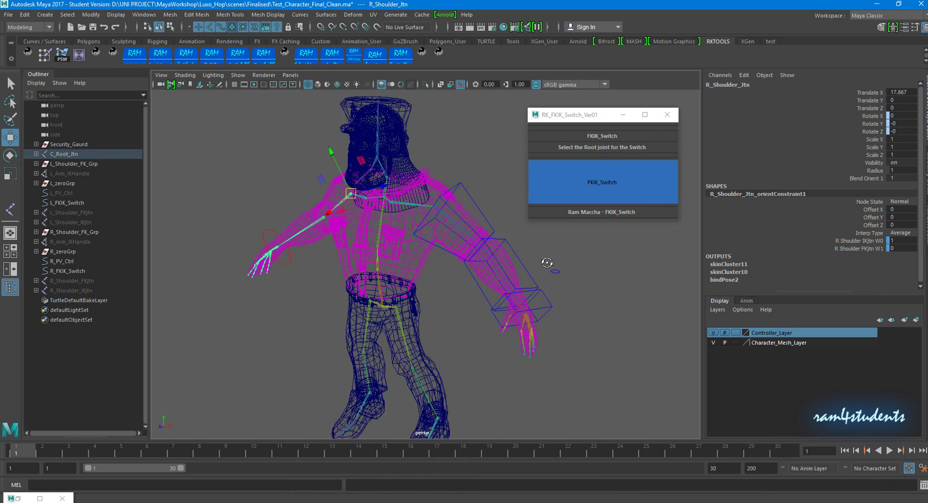
pyautogui.keyDown('alt'); pyautogui.moveTo(484, 261); pyautogui.dragTo(532, 263); pyautogui.keyUp('alt')
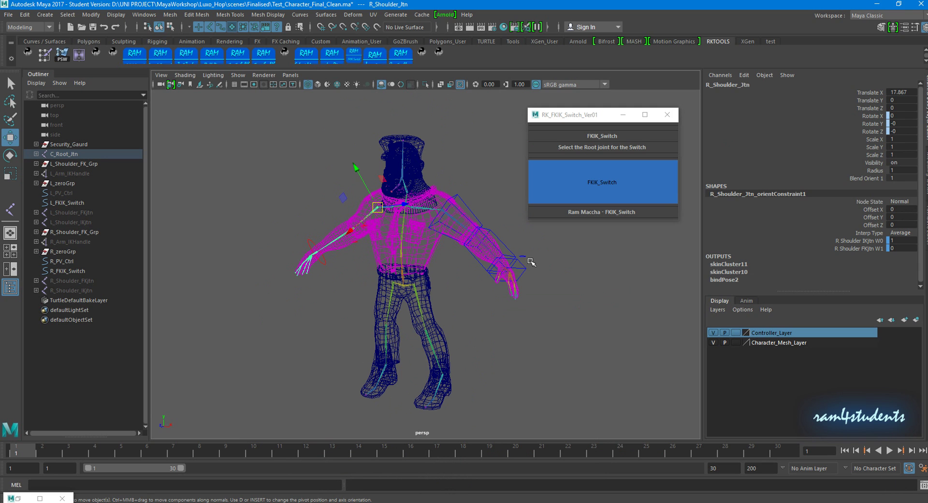
pyautogui.press('6')
pyautogui.click(522, 329)
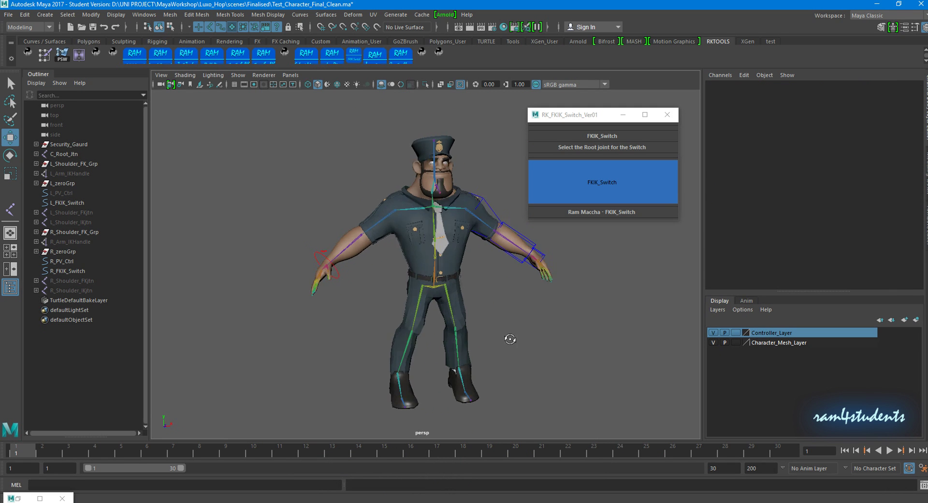
pyautogui.keyDown('alt'); pyautogui.moveTo(484, 334); pyautogui.dragTo(506, 337, button='right'); pyautogui.keyUp('alt')
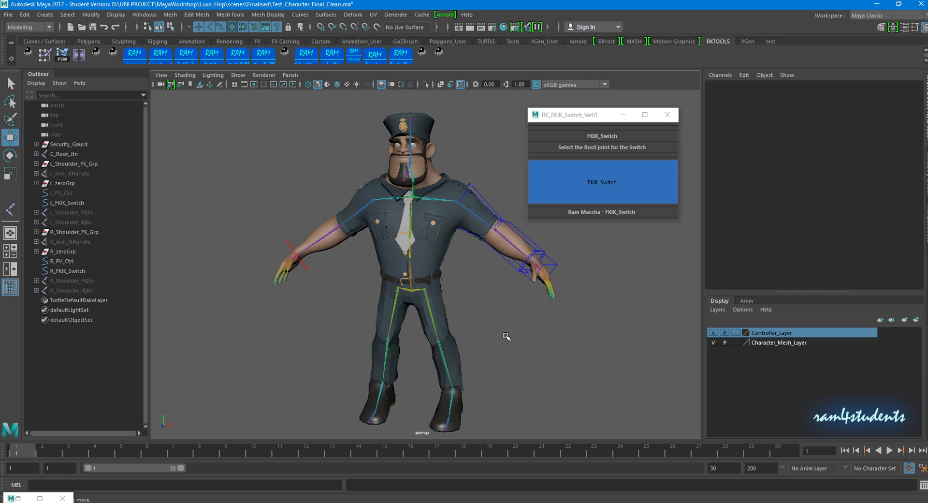
# Zoom in, select L_Shoulder_CTRL with the Rotate tool, then zoom out and deselect.
pyautogui.scroll(3, 488, 331)
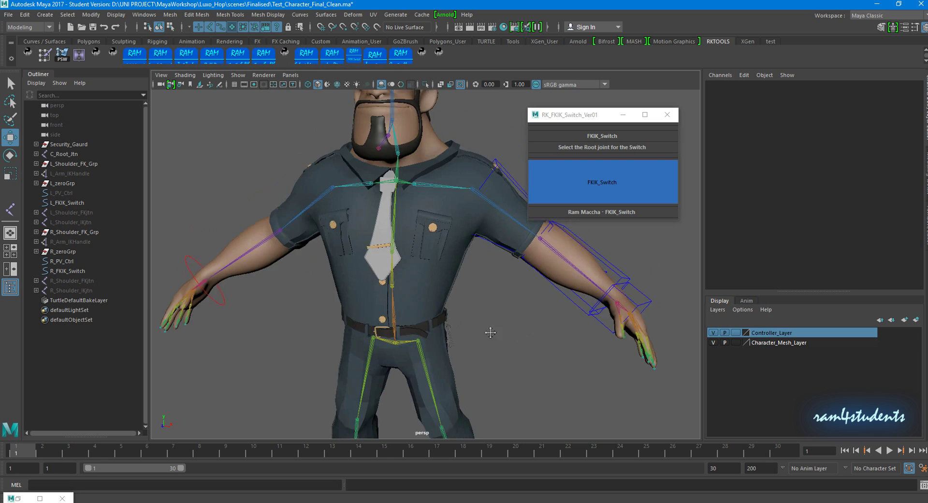
pyautogui.scroll(3, 491, 336)
pyautogui.scroll(2, 491, 338)
pyautogui.click(506, 247)
pyautogui.keyDown('alt'); pyautogui.moveTo(506, 247); pyautogui.dragTo(420, 224, button='middle'); pyautogui.keyUp('alt')
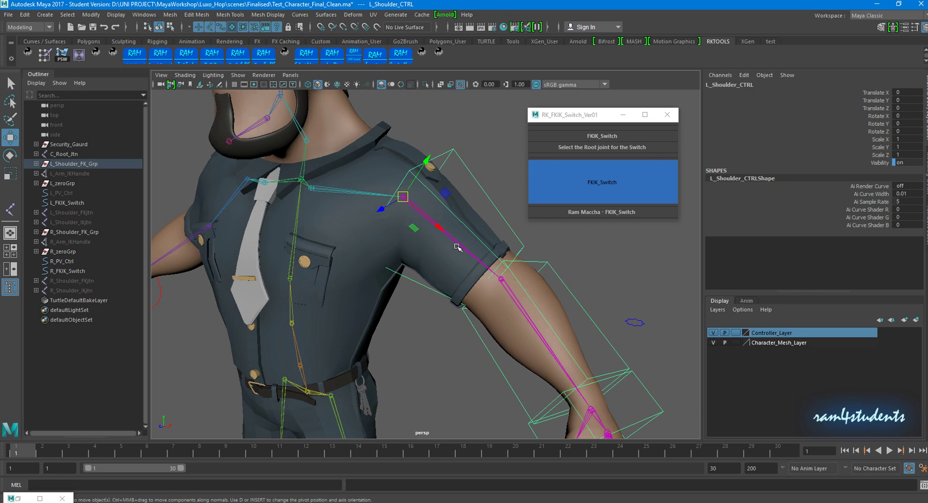
pyautogui.press('e')
pyautogui.scroll(-3, 420, 233)
pyautogui.scroll(-3, 435, 241)
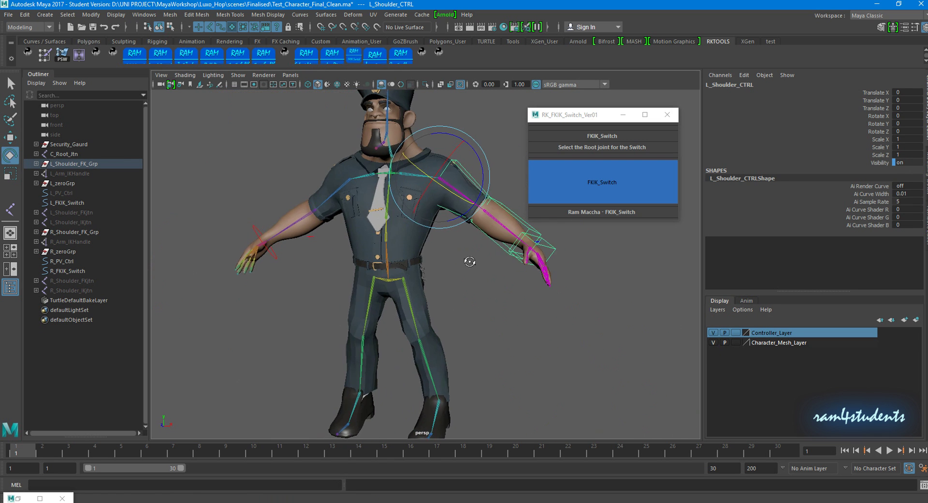
pyautogui.scroll(-2, 473, 261)
pyautogui.click(472, 261)
# Open Test_Character_Final_Clean.ma without saving and dismiss the mental ray prompts.
pyautogui.click(81, 27)
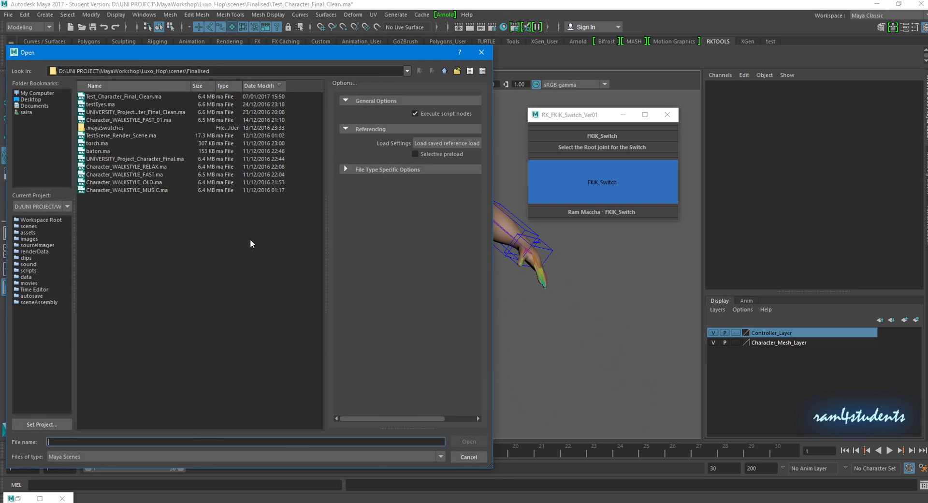
pyautogui.doubleClick(122, 97)
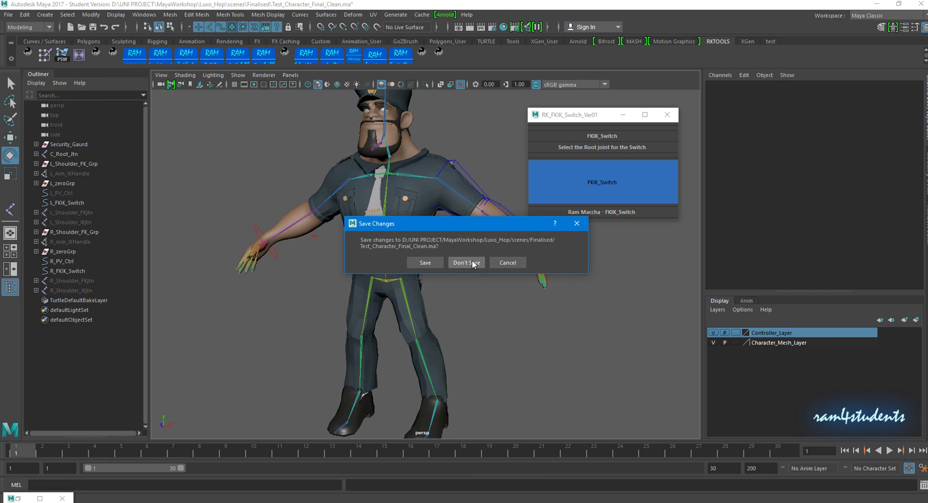
pyautogui.click(464, 265)
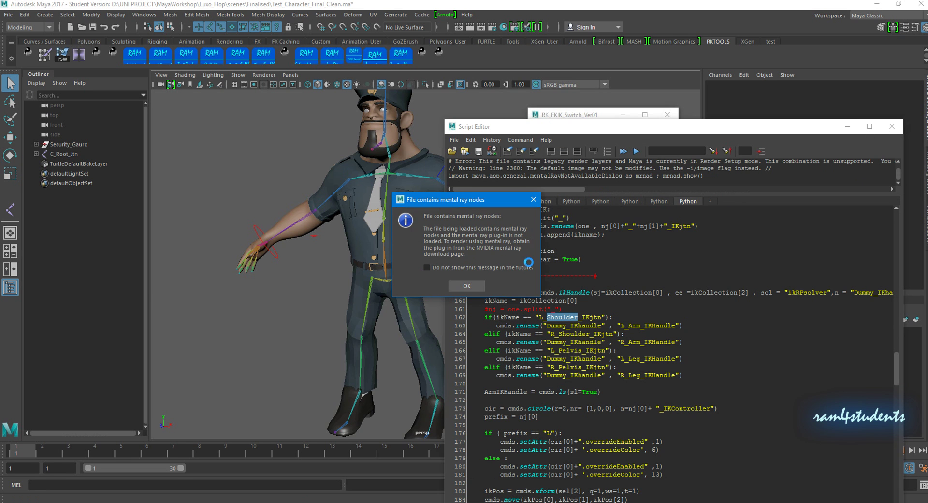
pyautogui.click(466, 286)
pyautogui.click(419, 414)
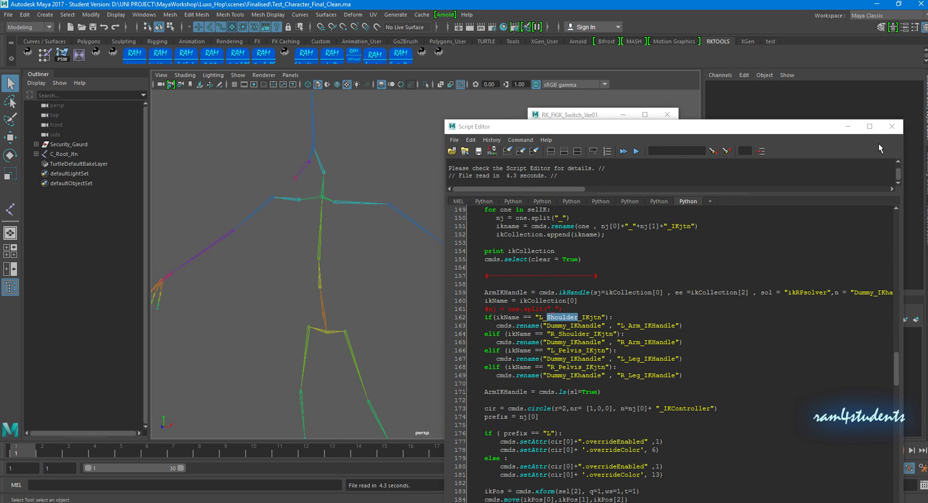
# Close the Script Editor and RK_FKIK_Switch windows, then select the skeleton from C_Root_Jtn.
pyautogui.click(893, 127)
pyautogui.click(574, 203)
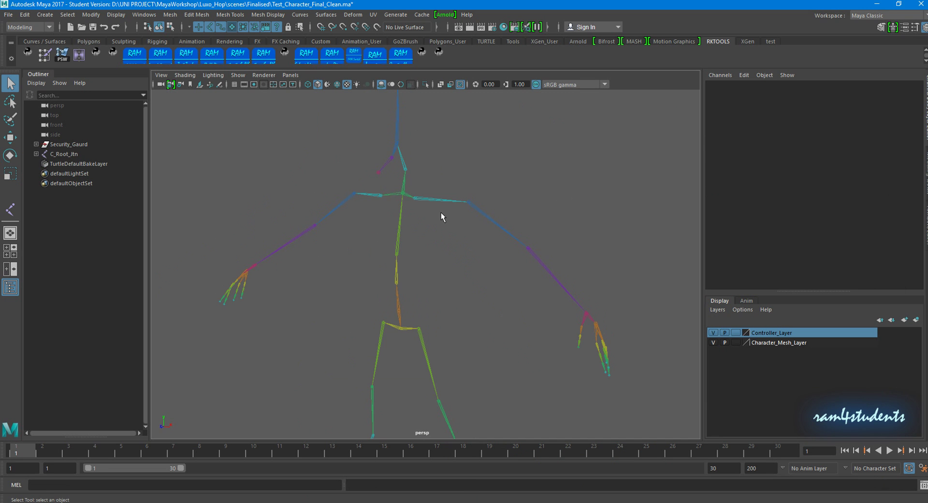
pyautogui.moveTo(399, 334); pyautogui.dragTo(400, 335)
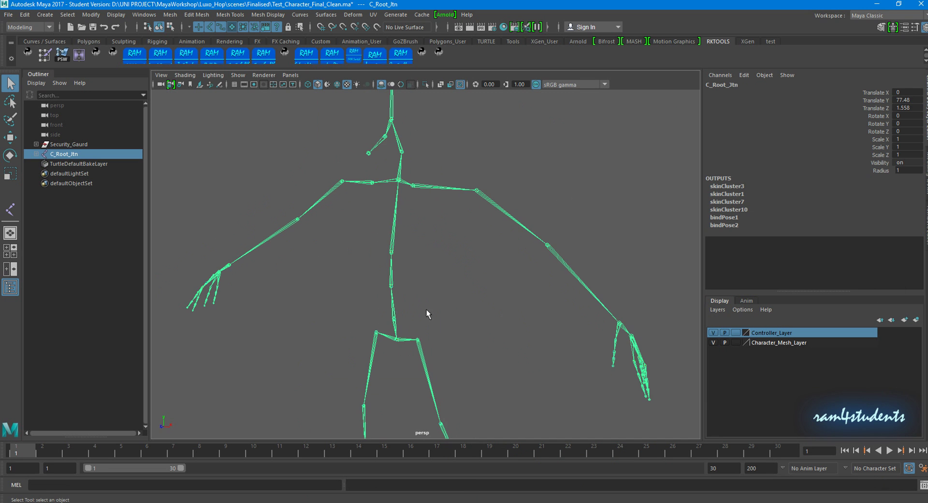
# Launch the RK_JointOrient shelf tool and click ShowAxis to display all joint axes.
pyautogui.click(381, 52)
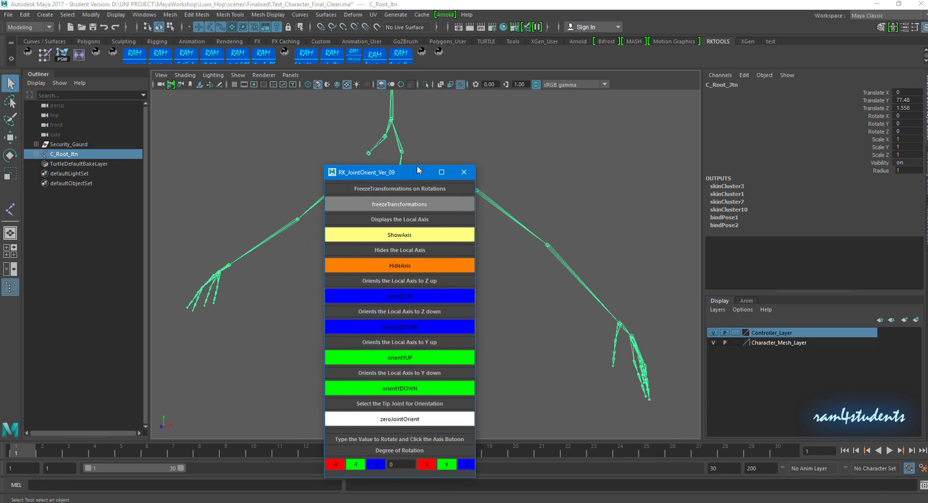
pyautogui.scroll(3, 469, 192)
pyautogui.scroll(-2, 469, 192)
pyautogui.scroll(-2, 437, 176)
pyautogui.scroll(-2, 422, 184)
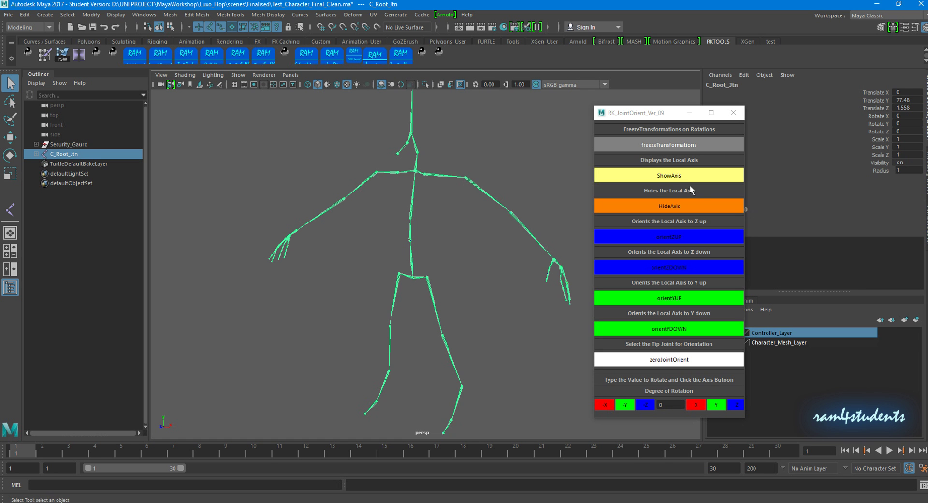
pyautogui.click(667, 176)
# Inspect the arm axes up close, selecting L_Elbow_Jtn then pick-walking up to C_Root_Jtn.
pyautogui.scroll(2, 501, 261)
pyautogui.scroll(2, 394, 321)
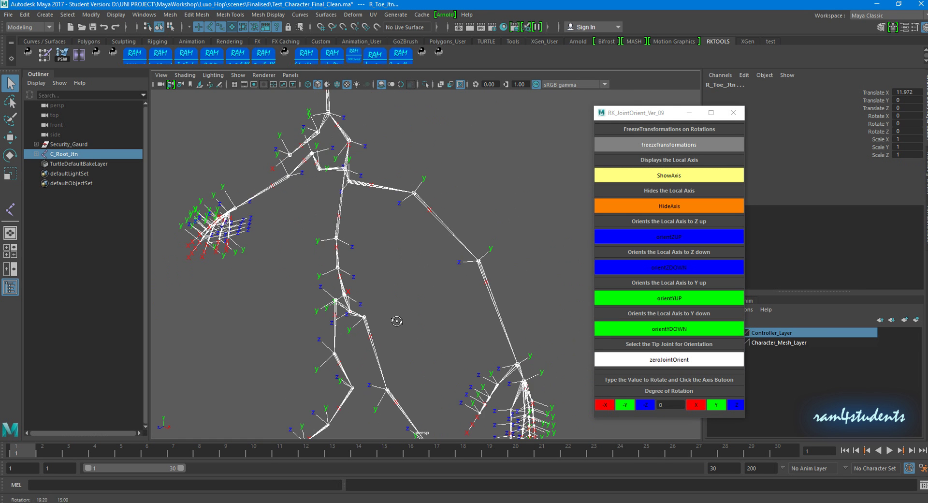
pyautogui.scroll(2, 405, 331)
pyautogui.moveTo(405, 331)
pyautogui.keyDown('alt'); pyautogui.mouseDown()
pyautogui.moveTo(435, 300)
pyautogui.moveTo(379, 292)
pyautogui.moveTo(428, 236)
pyautogui.moveTo(493, 260)
pyautogui.moveTo(406, 256)
pyautogui.mouseUp(); pyautogui.keyUp('alt')
pyautogui.scroll(2, 532, 261)
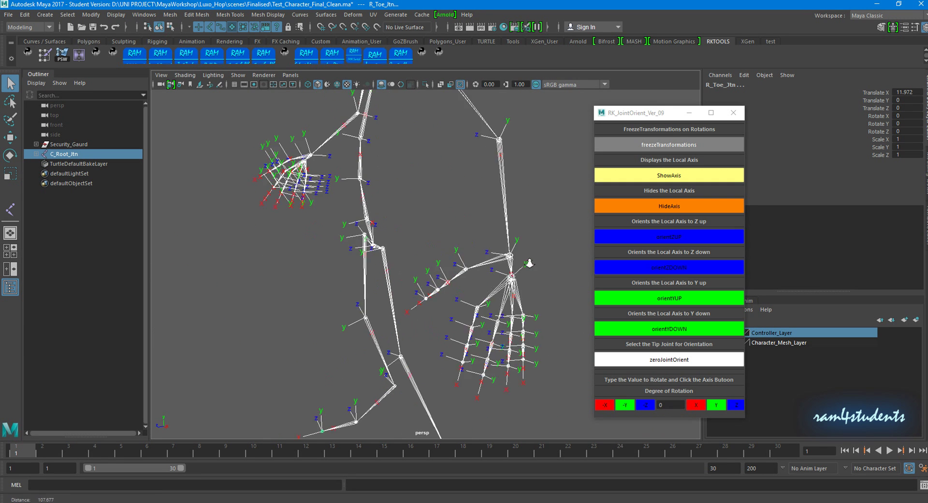
pyautogui.scroll(2, 461, 223)
pyautogui.keyDown('alt'); pyautogui.moveTo(460, 223); pyautogui.dragTo(401, 241); pyautogui.keyUp('alt')
pyautogui.scroll(3, 435, 235)
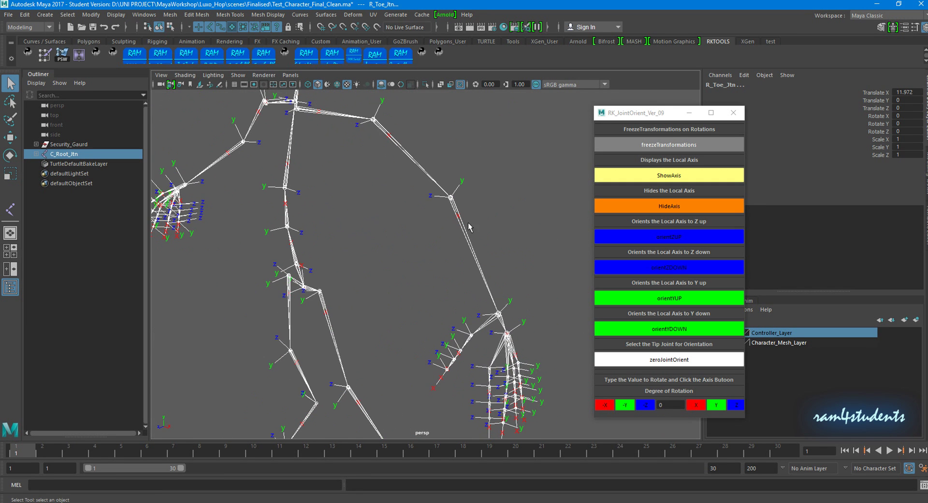
pyautogui.click(452, 206)
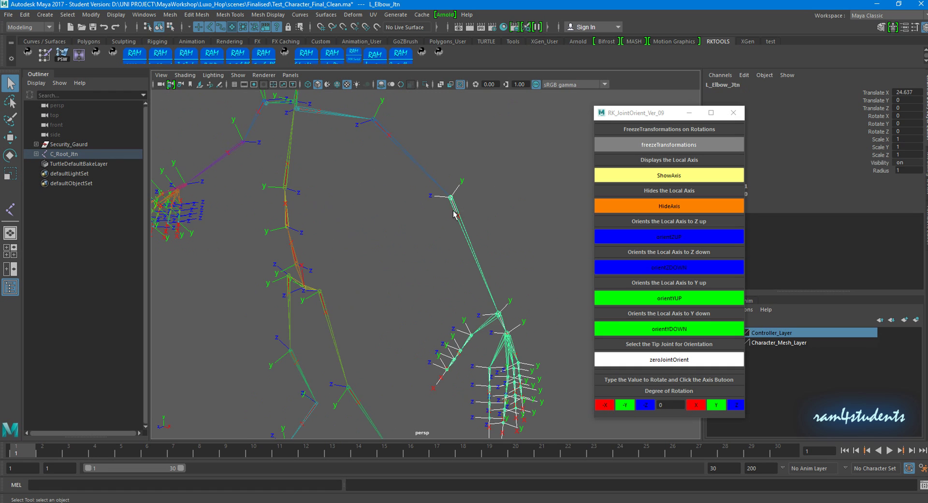
pyautogui.scroll(-5, 503, 219)
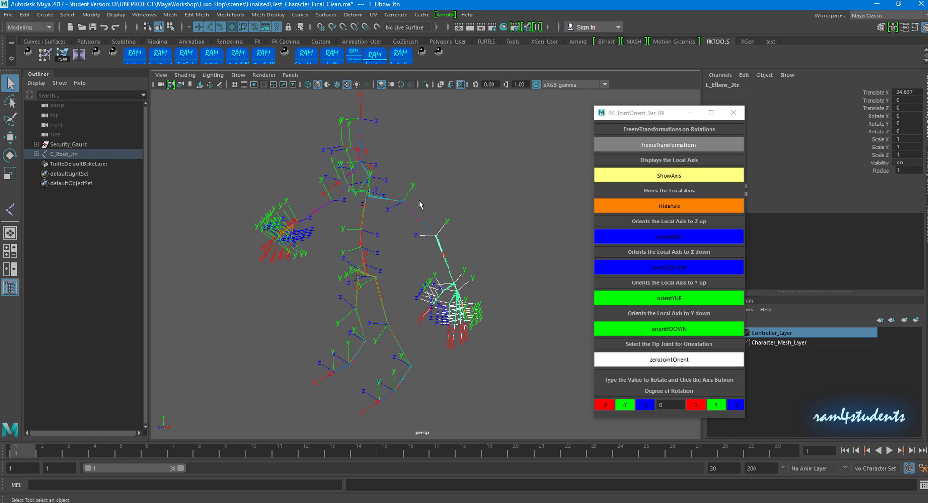
pyautogui.keyDown('alt'); pyautogui.moveTo(420, 200); pyautogui.dragTo(386, 245); pyautogui.keyUp('alt')
pyautogui.press('Up')
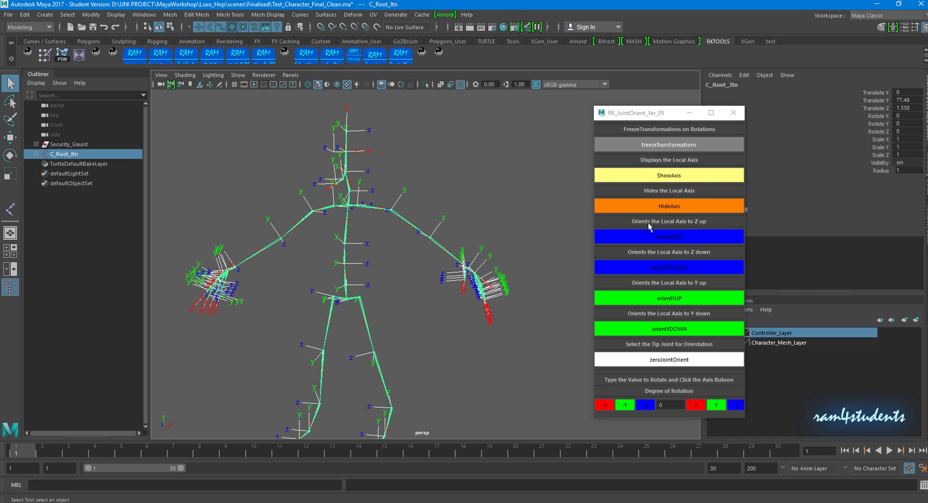
# Click HideAxis, close RK_JointOrient, and set the viewport Show menu to All.
pyautogui.click(665, 208)
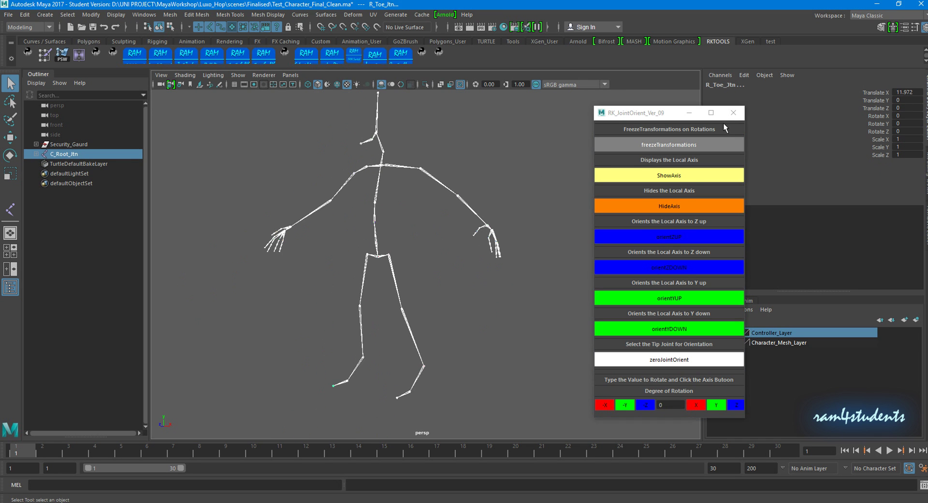
pyautogui.click(733, 112)
pyautogui.keyDown('alt'); pyautogui.moveTo(525, 189); pyautogui.dragTo(572, 189, button='middle'); pyautogui.keyUp('alt')
pyautogui.keyDown('alt'); pyautogui.moveTo(573, 189); pyautogui.dragTo(522, 176, button='right'); pyautogui.keyUp('alt')
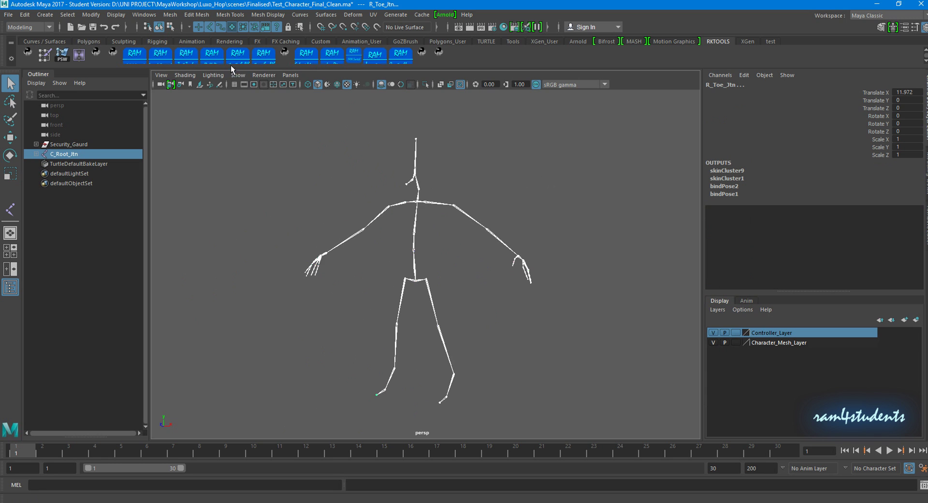
pyautogui.click(237, 74)
pyautogui.click(245, 105)
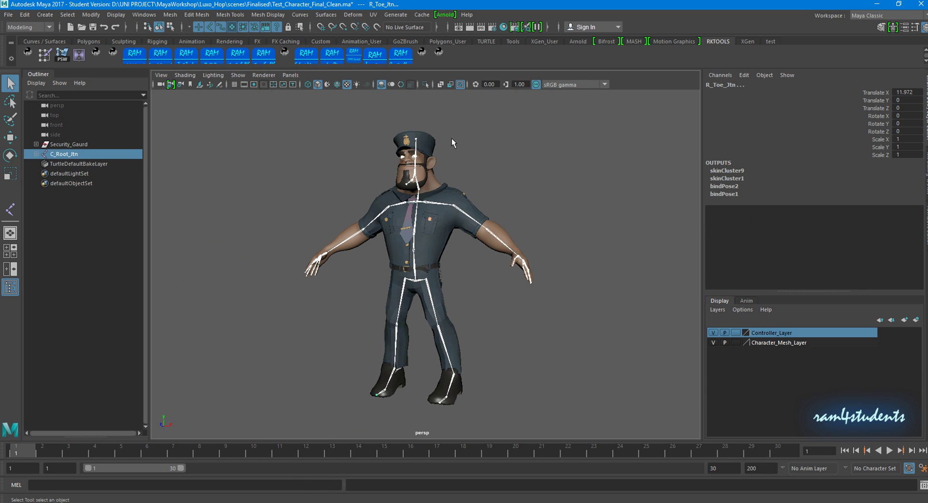